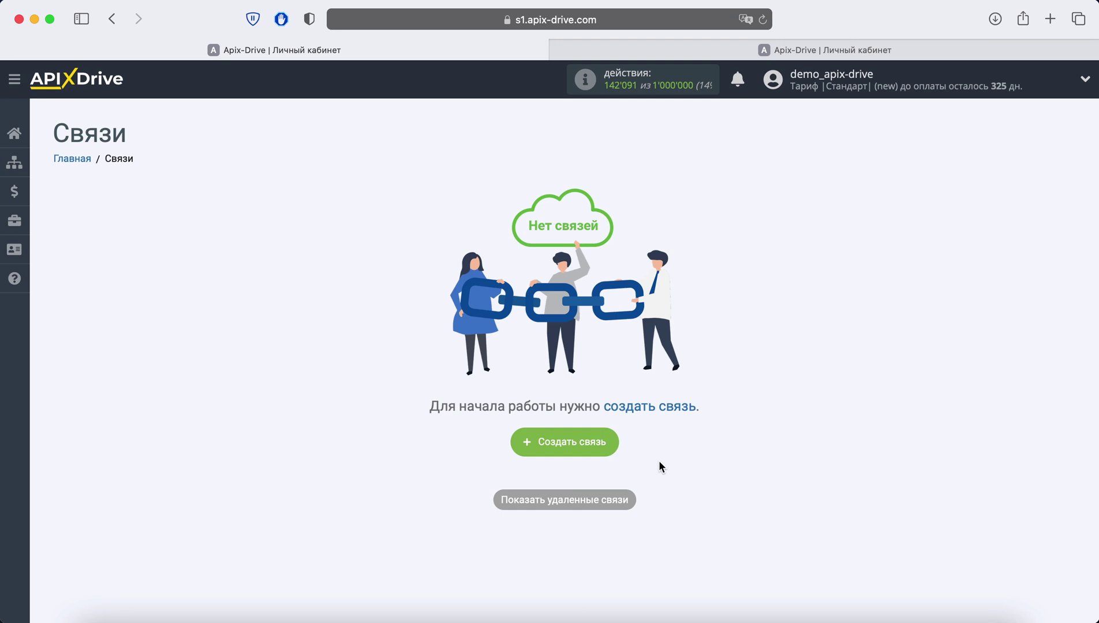
# Create a new connection and choose Facebook as its data source system.
pyautogui.click(597, 448)
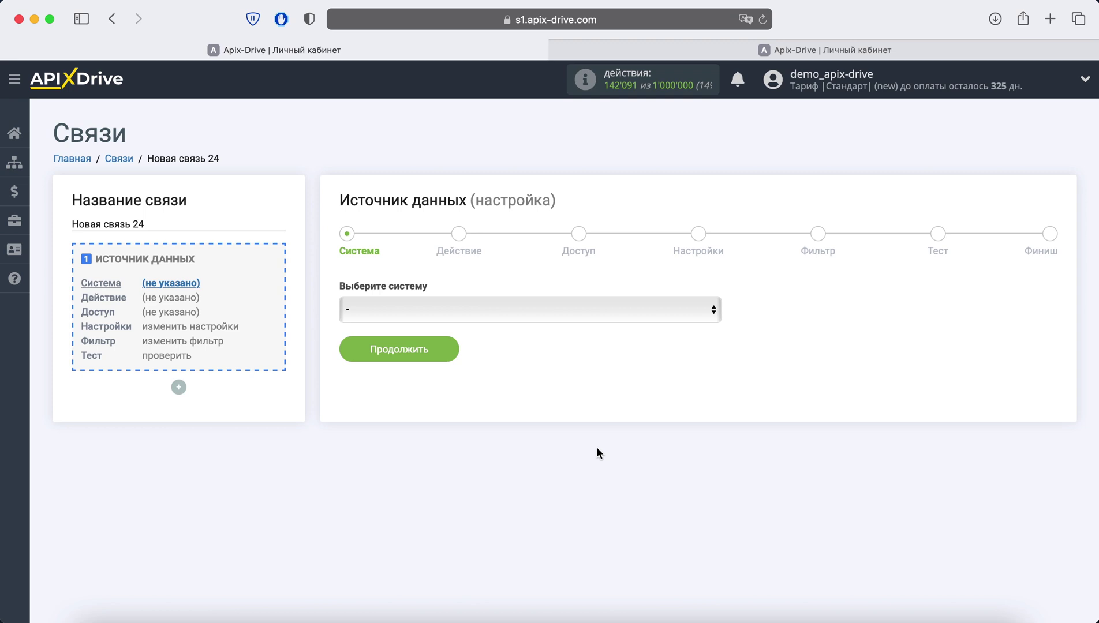
pyautogui.click(509, 312)
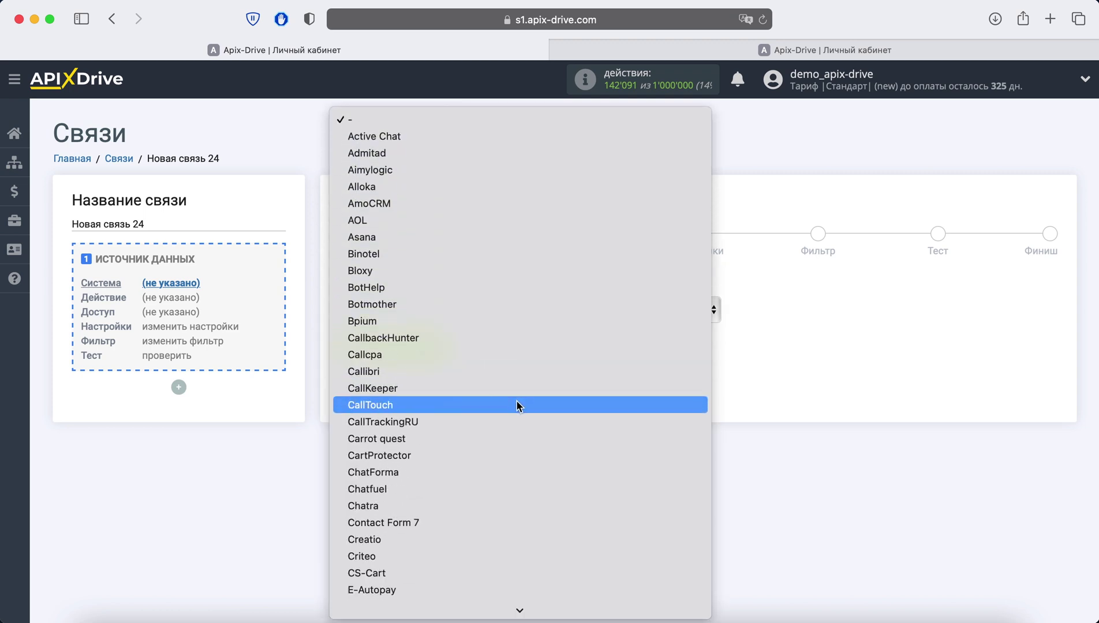
pyautogui.scroll(-5, 518, 406)
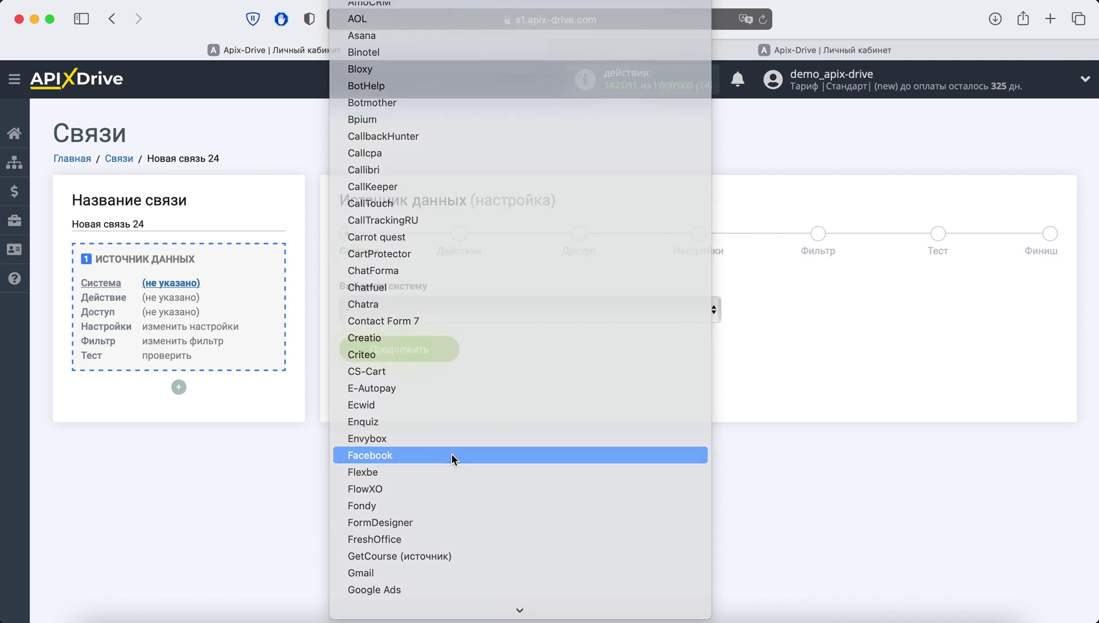
pyautogui.click(452, 456)
pyautogui.click(432, 344)
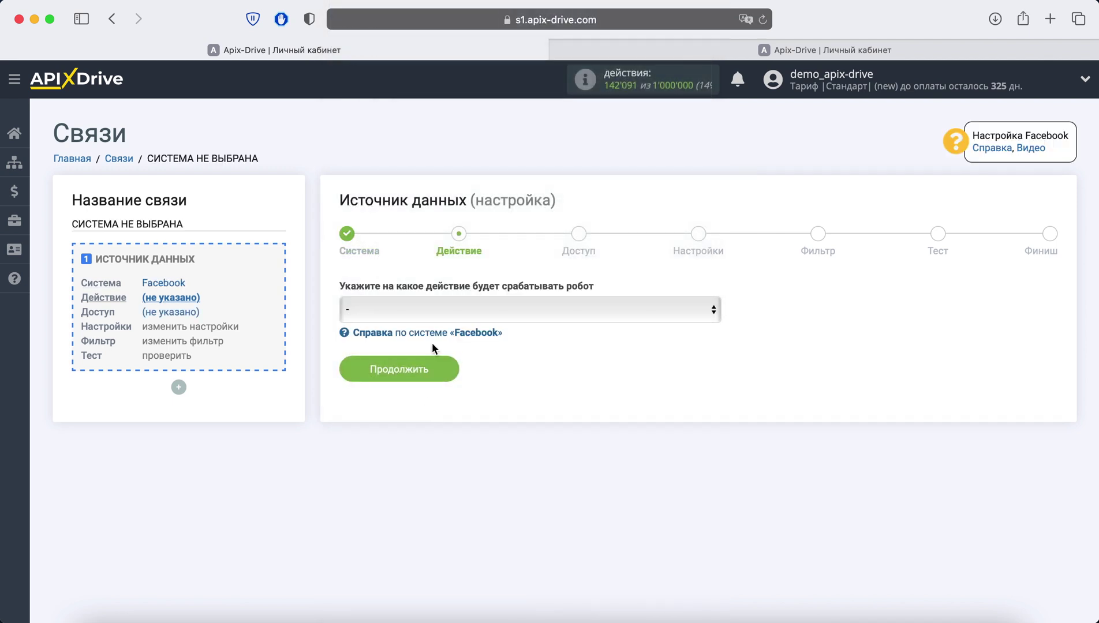
# Set the Facebook source action to "Загрузить лиды" and continue to the access stage.
pyautogui.click(577, 310)
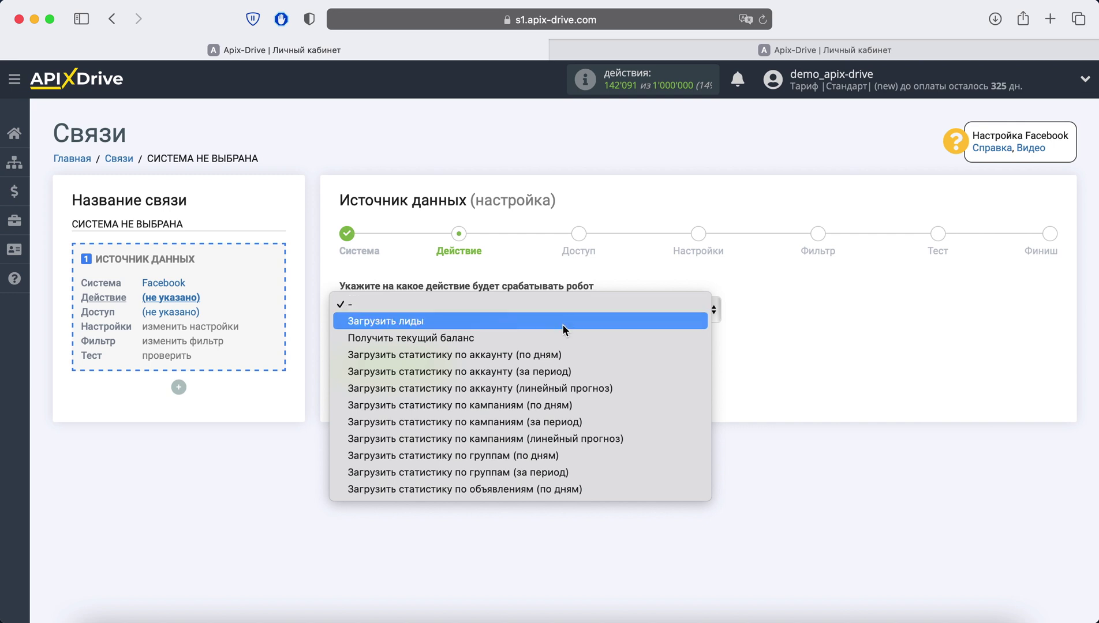
pyautogui.click(562, 324)
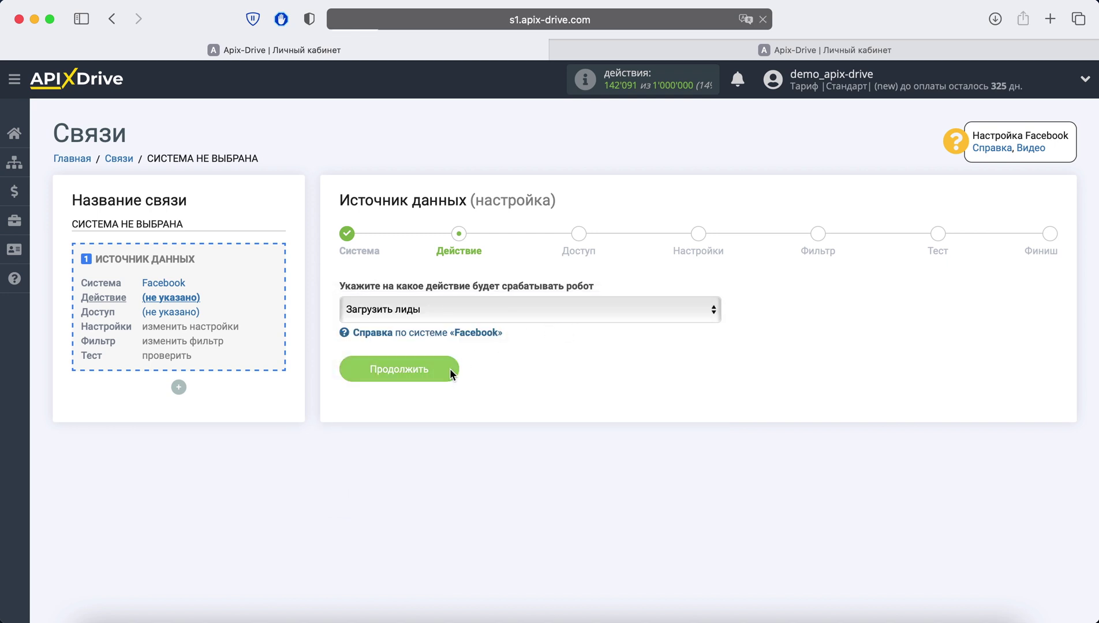
pyautogui.click(450, 369)
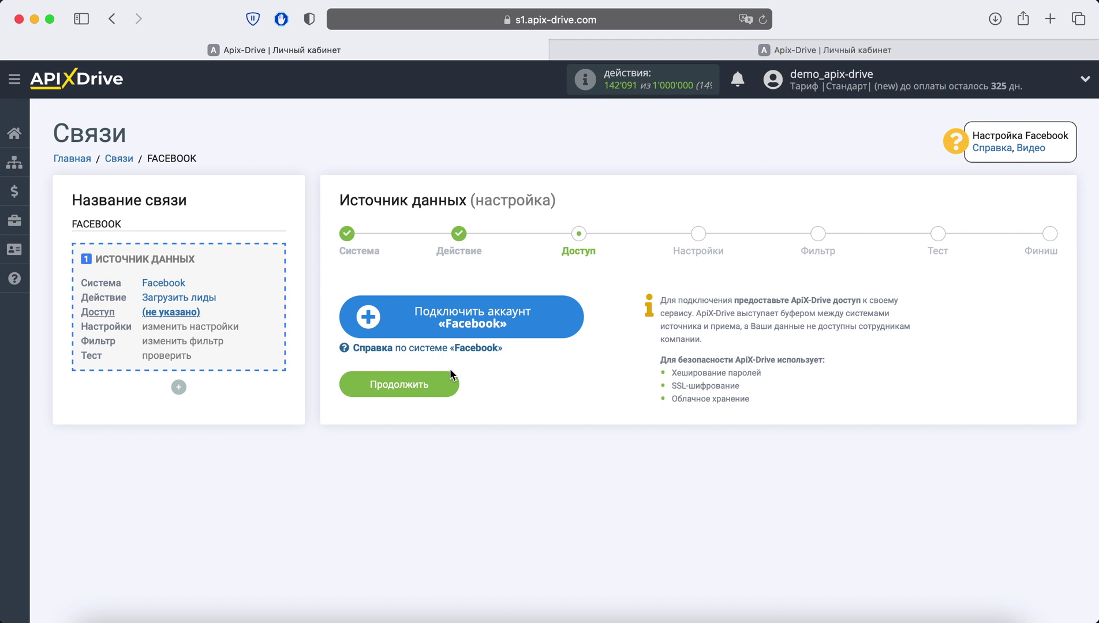
# Start connecting a Facebook account and log in with the account's e-mail or phone and password.
pyautogui.click(420, 326)
pyautogui.click(343, 265)
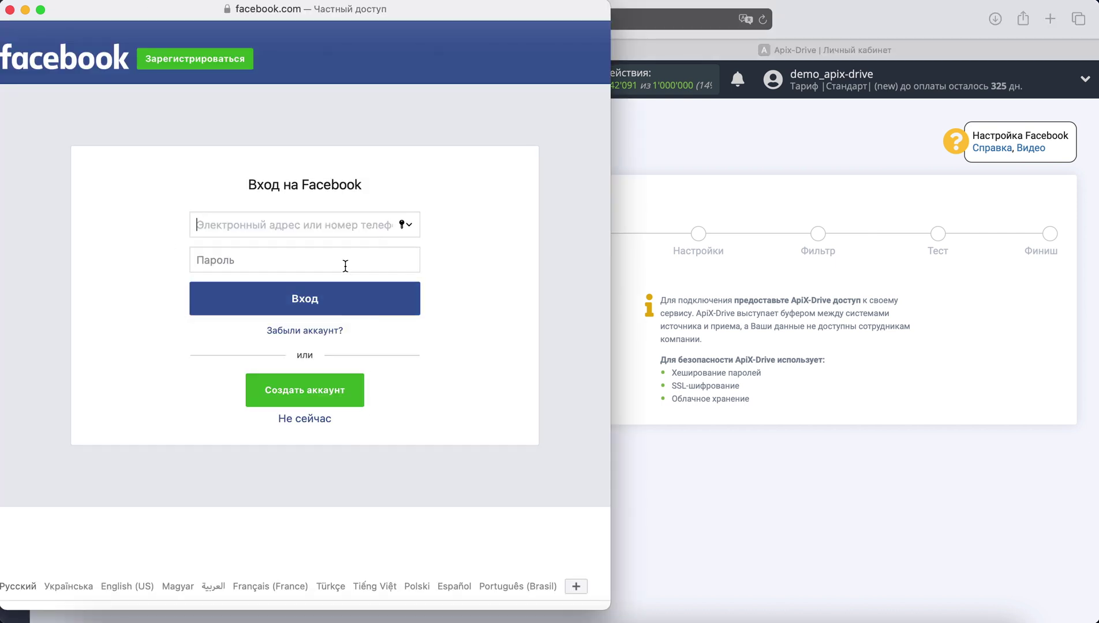
pyautogui.click(352, 301)
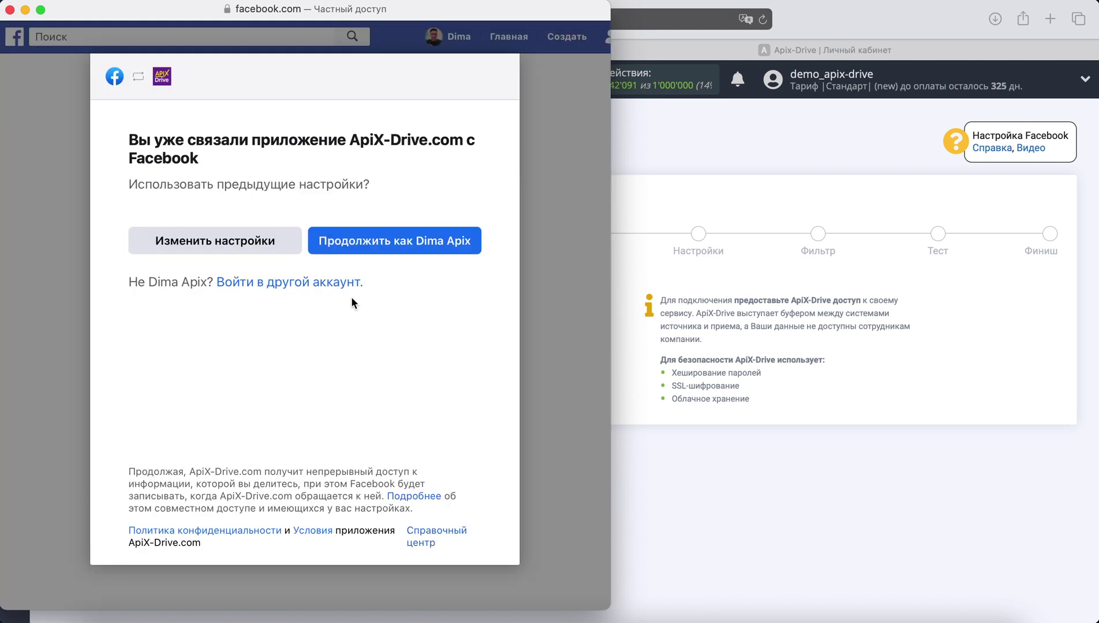
# Edit the ApiX-Drive.com permissions on Facebook, granting all pages and requested rights, and continue with the connected account.
pyautogui.click(238, 247)
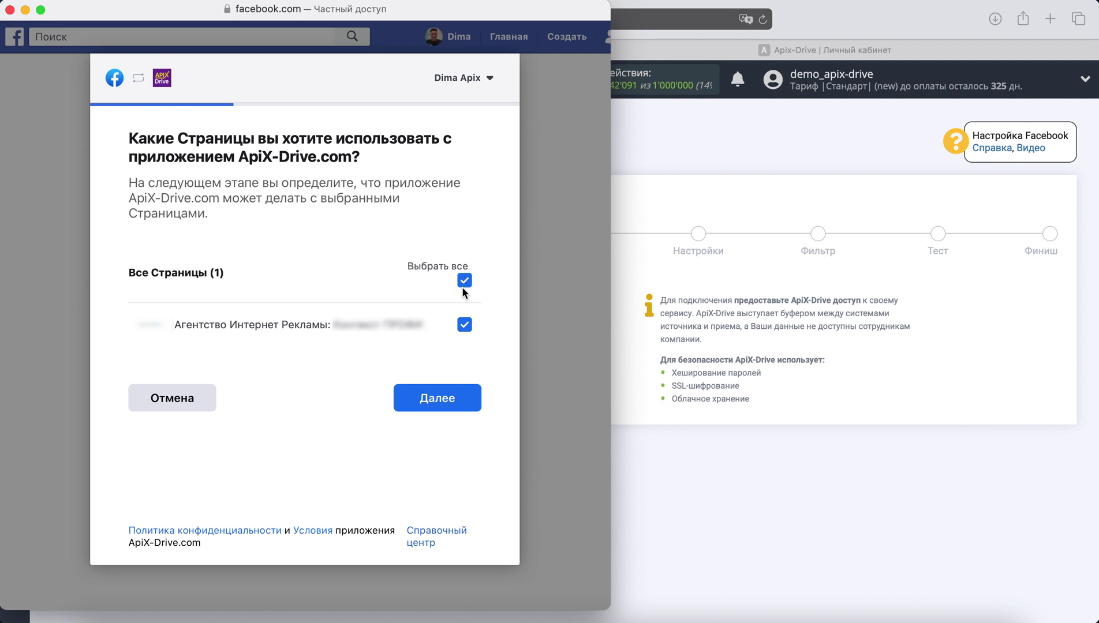
pyautogui.click(436, 396)
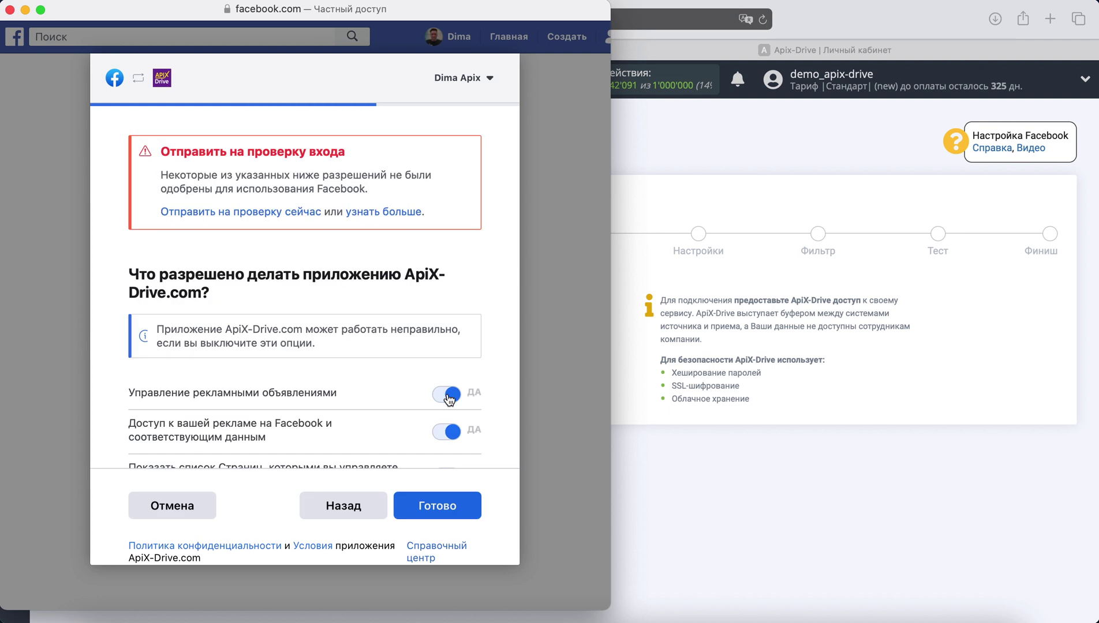
pyautogui.click(437, 505)
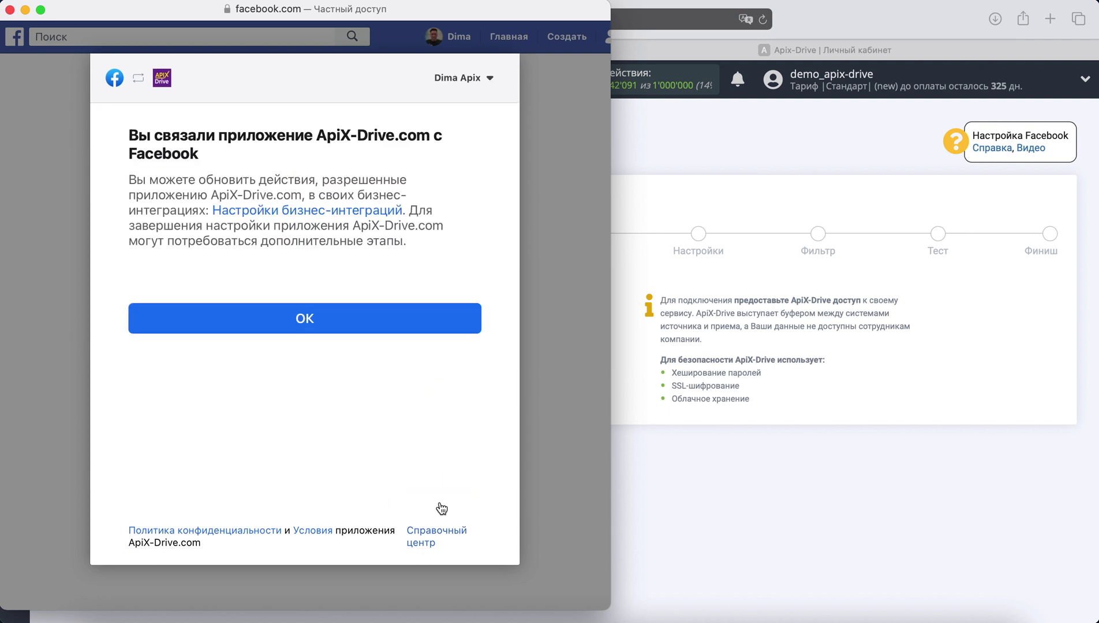
pyautogui.click(337, 320)
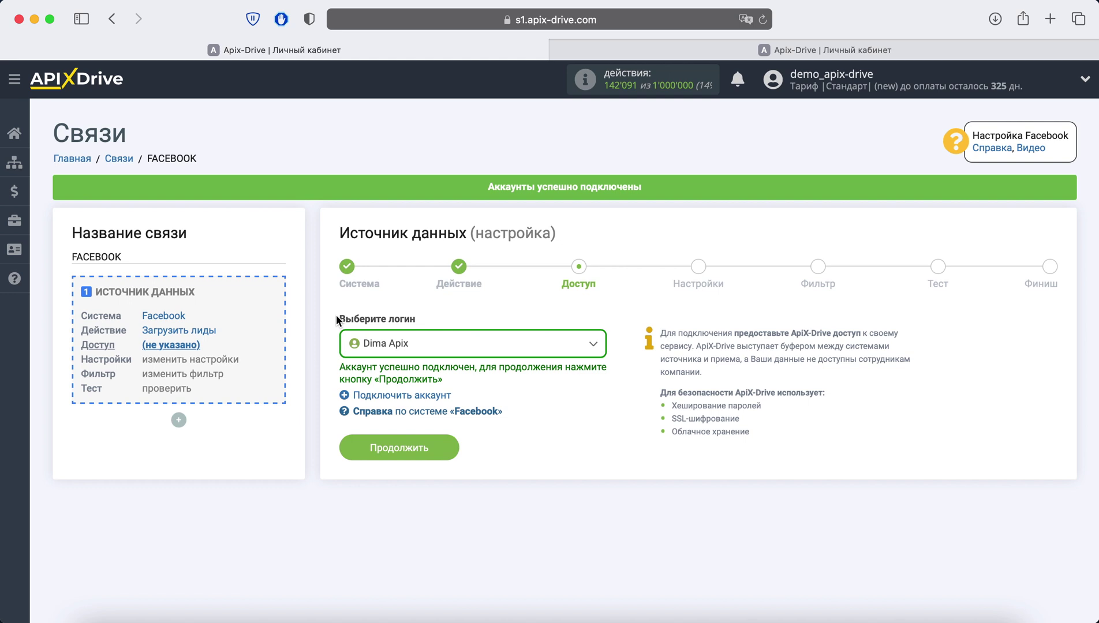
pyautogui.click(433, 454)
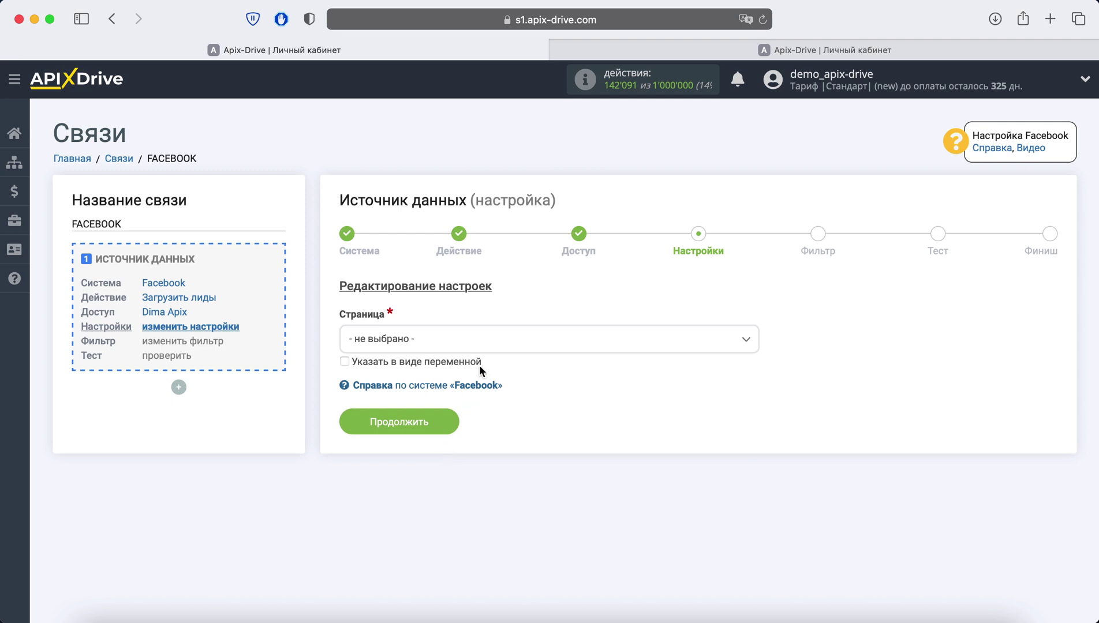
# Select the "Агентство Интернет Рекламы" page and set form connection to "Нет, настроить формы индивидуально".
pyautogui.click(491, 345)
pyautogui.click(523, 421)
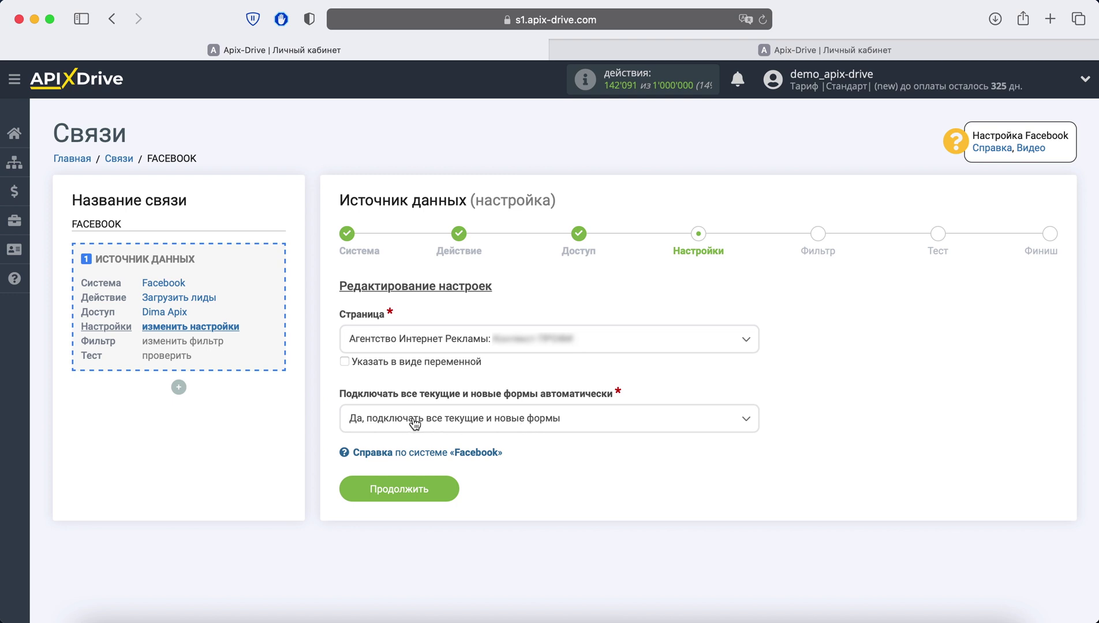
pyautogui.click(563, 426)
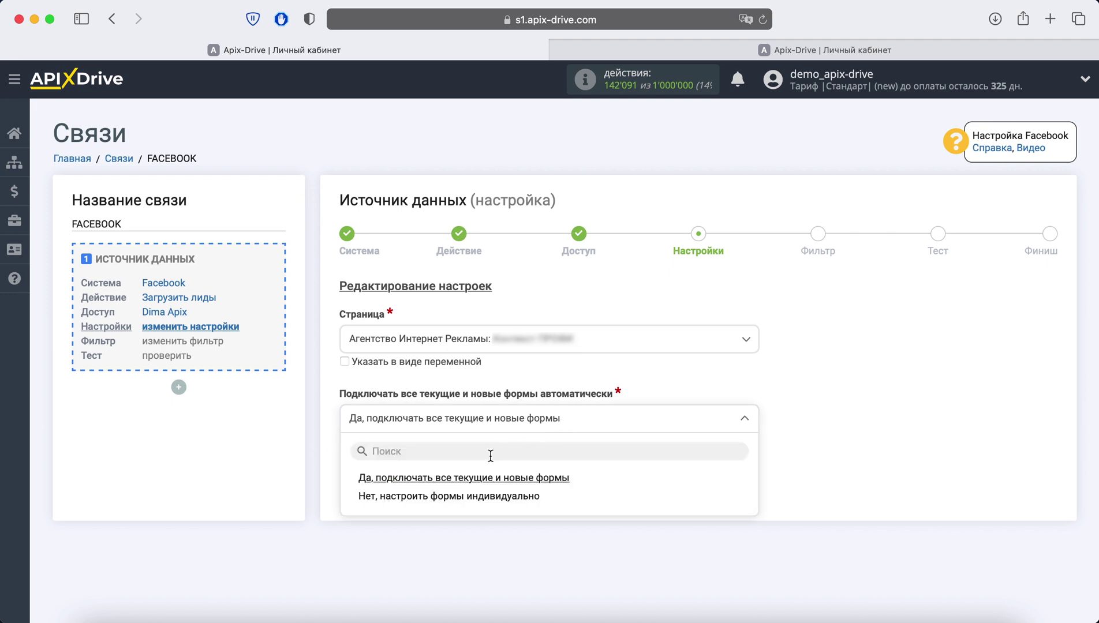
pyautogui.click(492, 499)
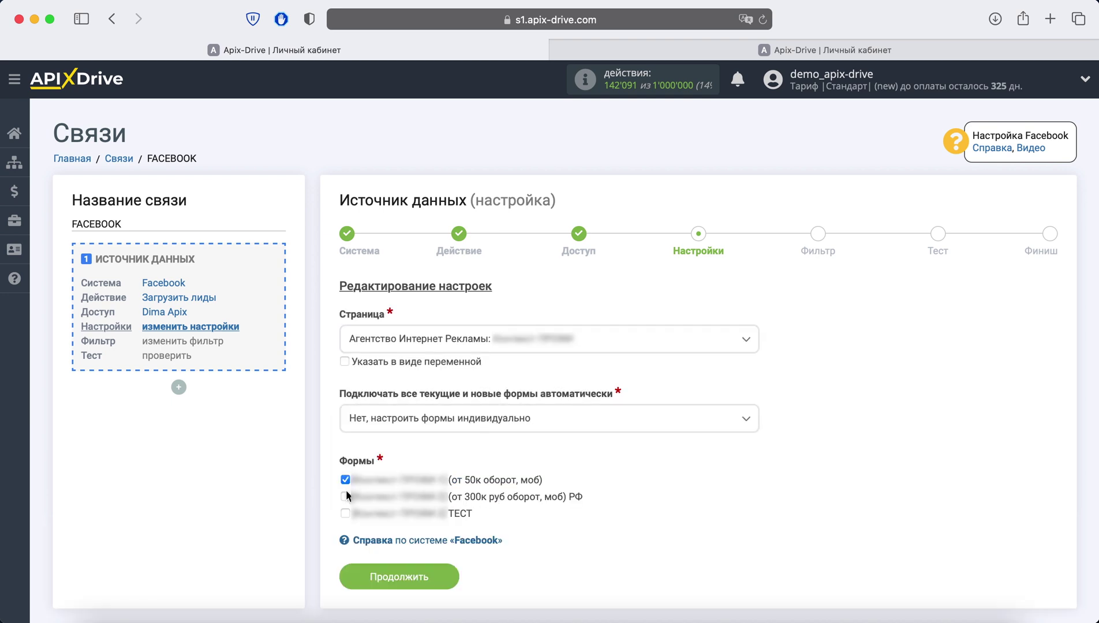
# Include all three lead forms of the page, including the "ТЕСТ" form, and save the source settings.
pyautogui.click(345, 497)
pyautogui.click(345, 513)
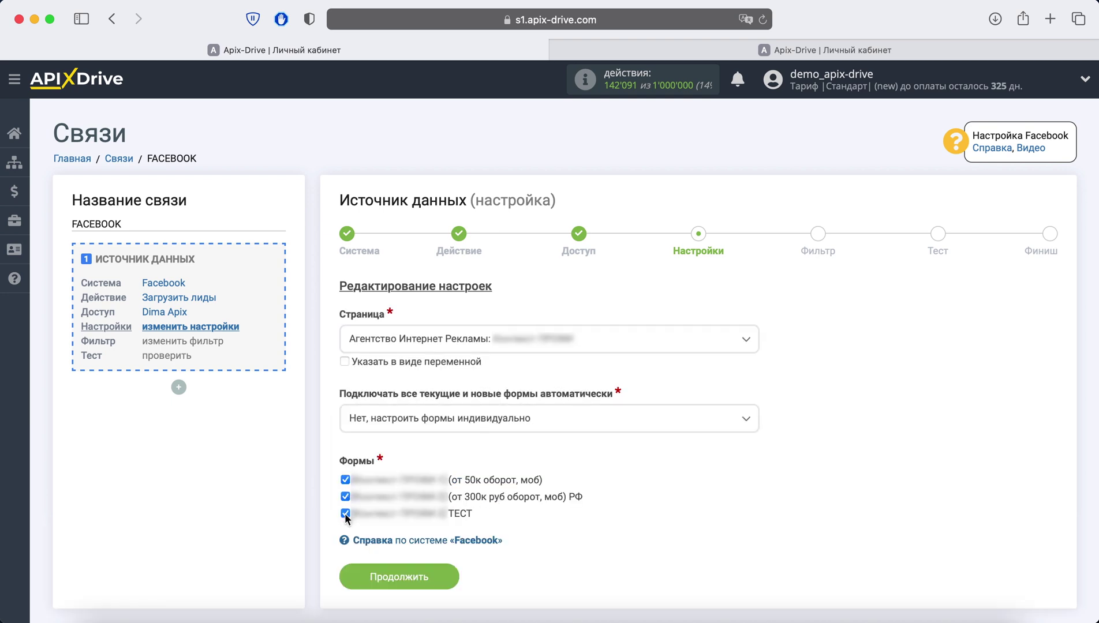
pyautogui.click(445, 580)
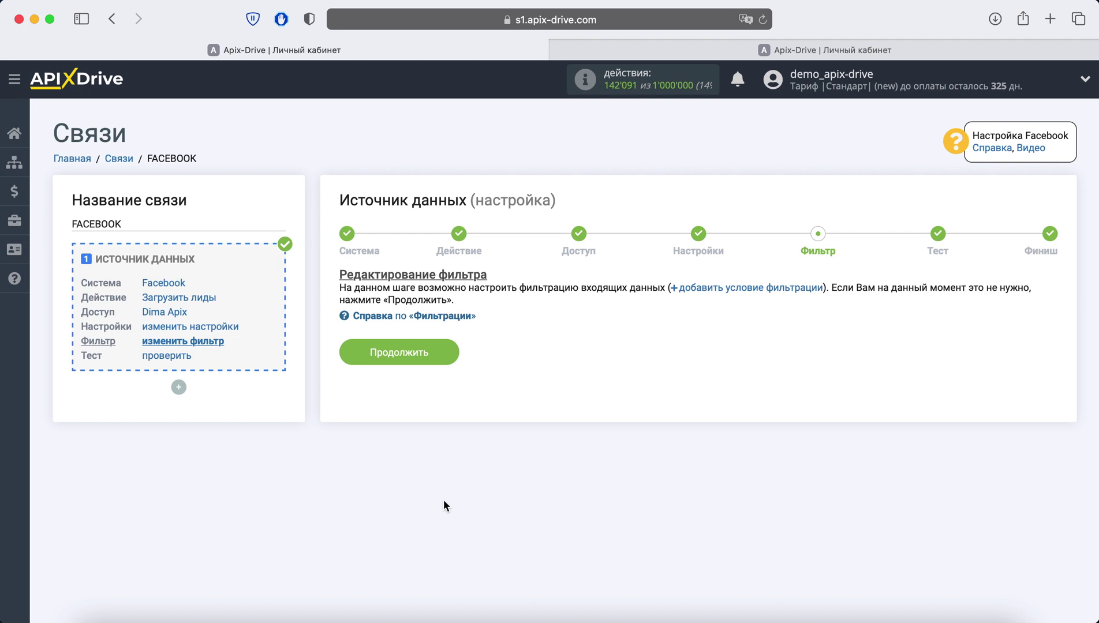
# Finish the data source without a filter condition, accepting the test data, and start the data destination setup.
pyautogui.click(446, 347)
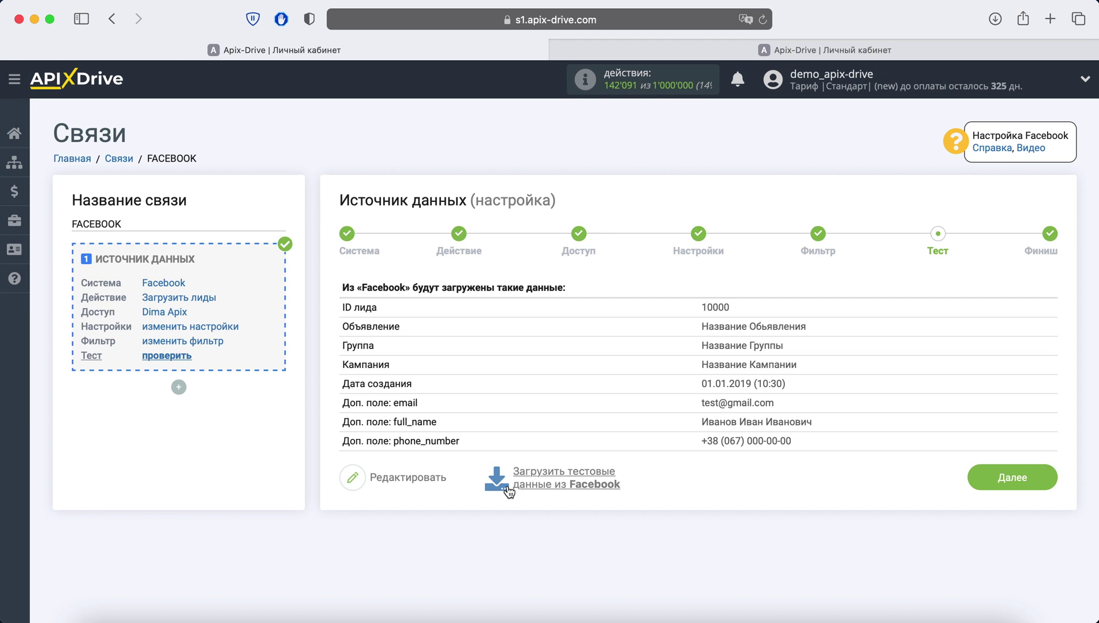
pyautogui.click(1000, 479)
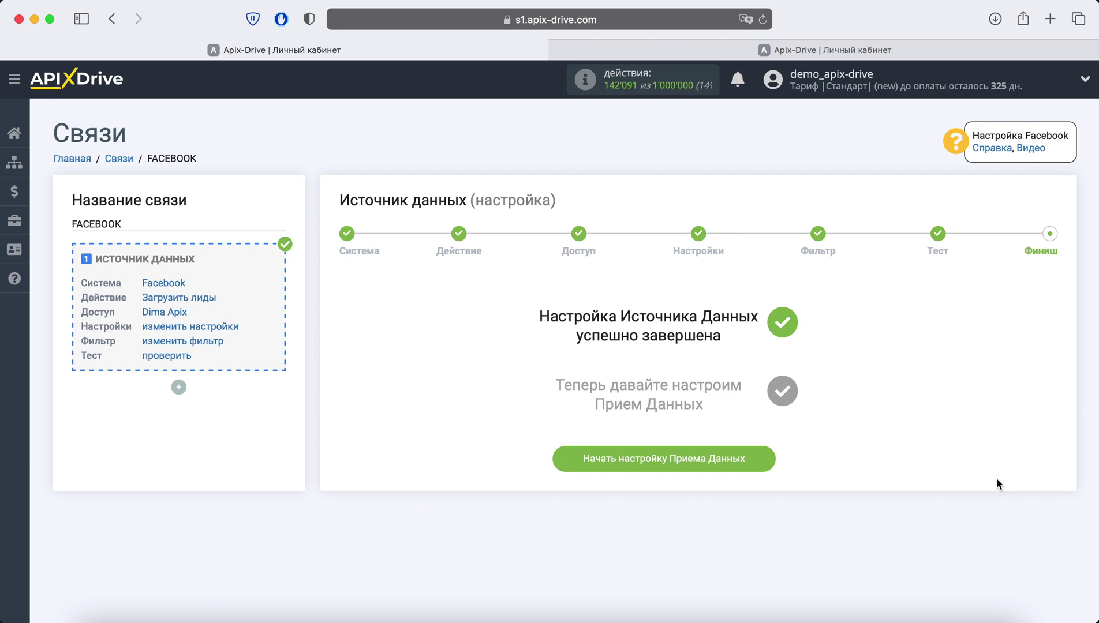
pyautogui.click(752, 465)
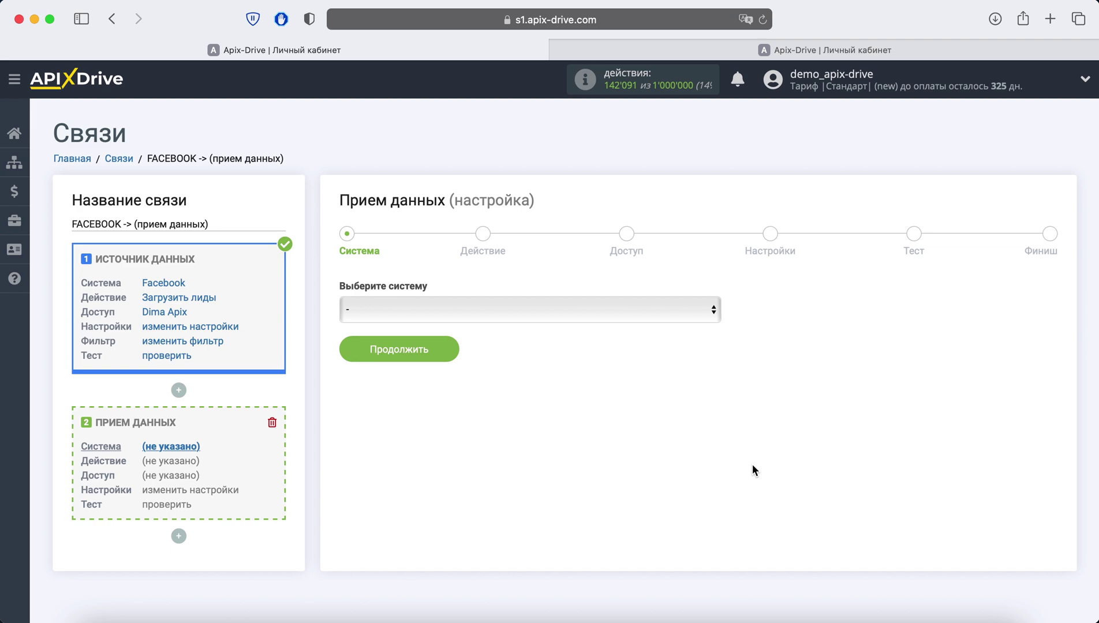
# Choose "Webhook (прием)" as the data destination system and continue.
pyautogui.click(590, 307)
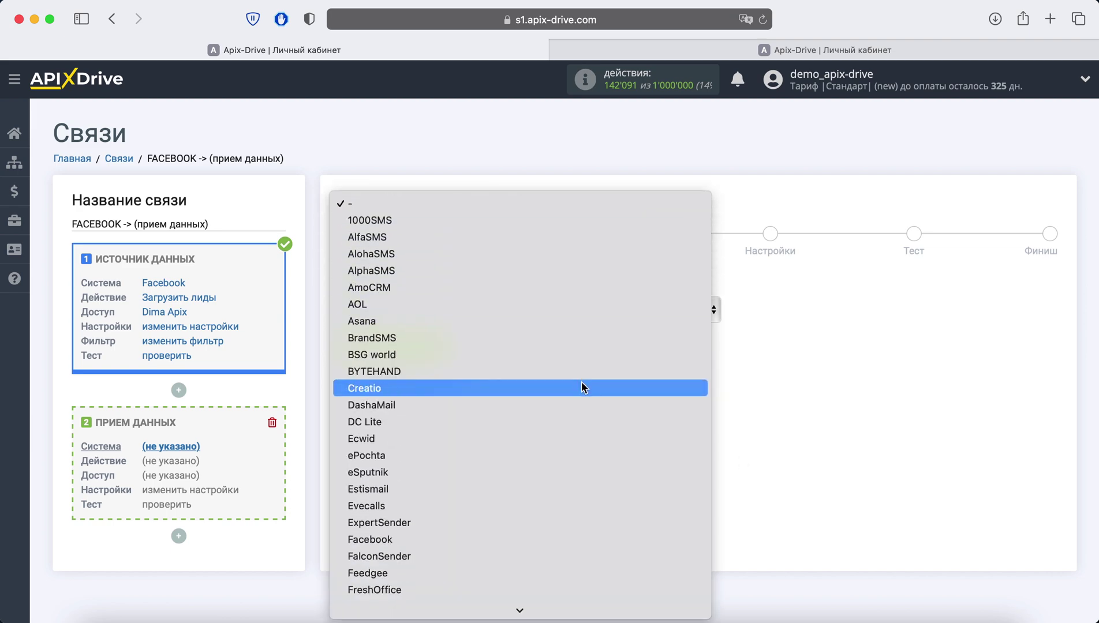
pyautogui.scroll(-15, 582, 383)
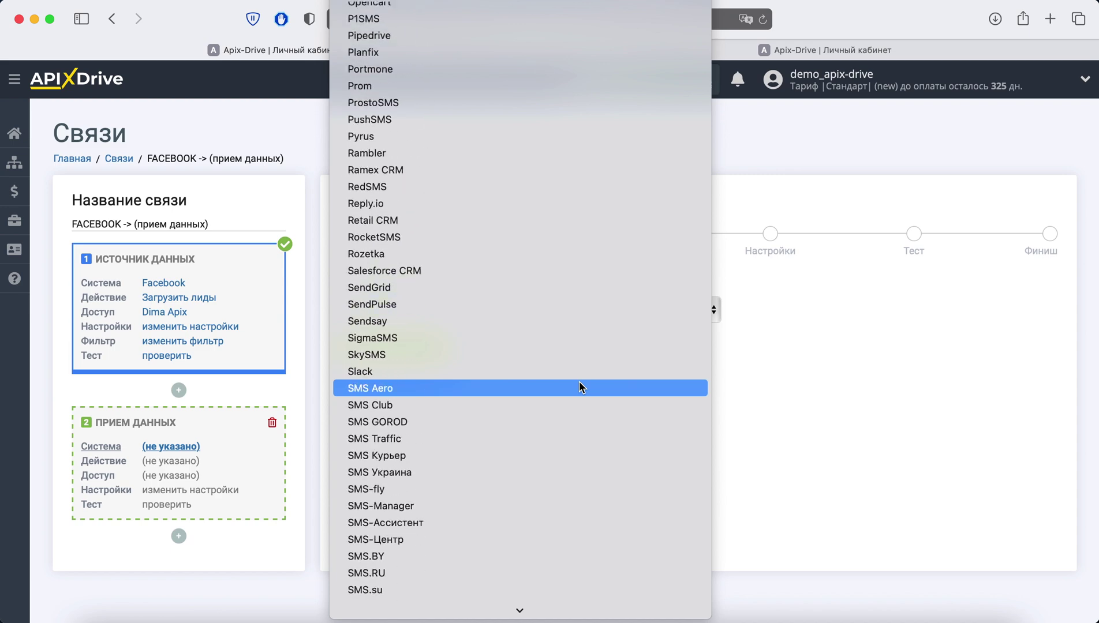
pyautogui.scroll(-10, 579, 381)
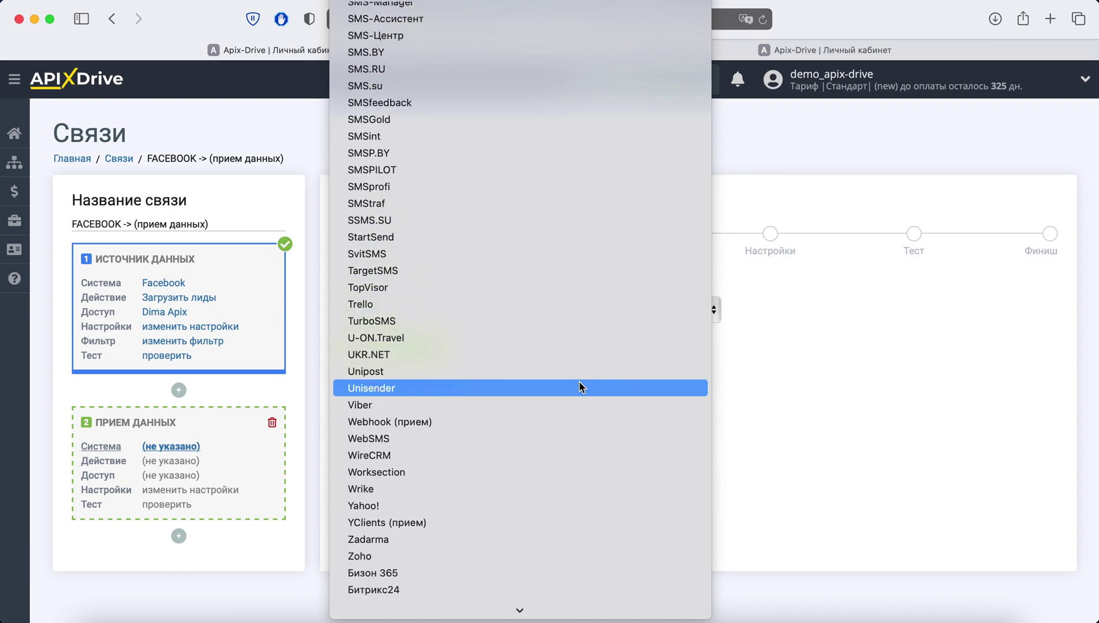
pyautogui.click(471, 418)
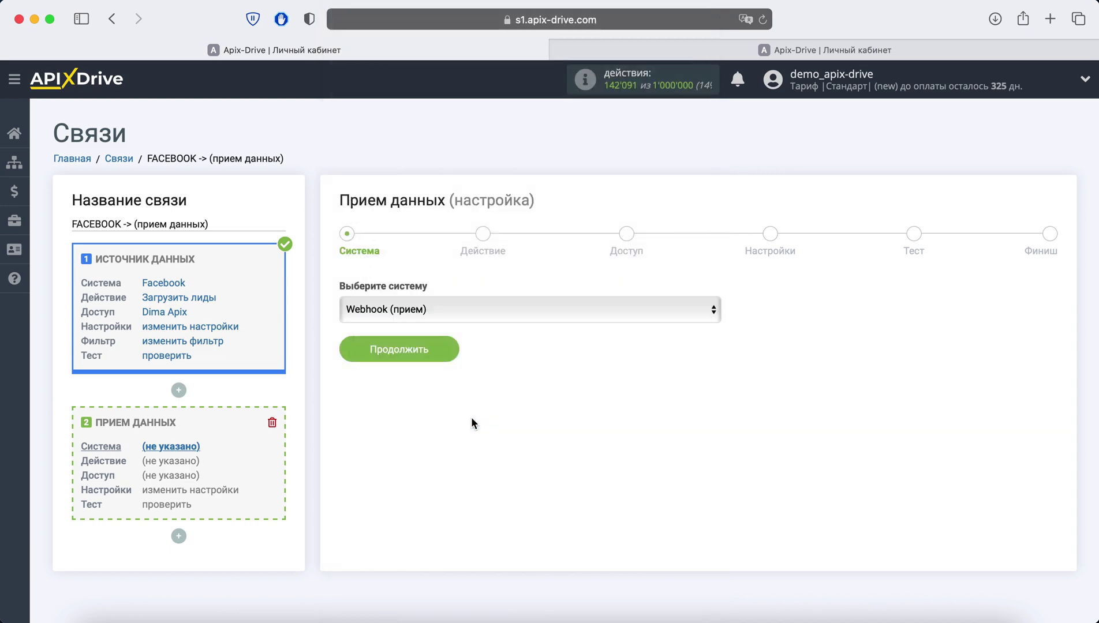
pyautogui.click(437, 353)
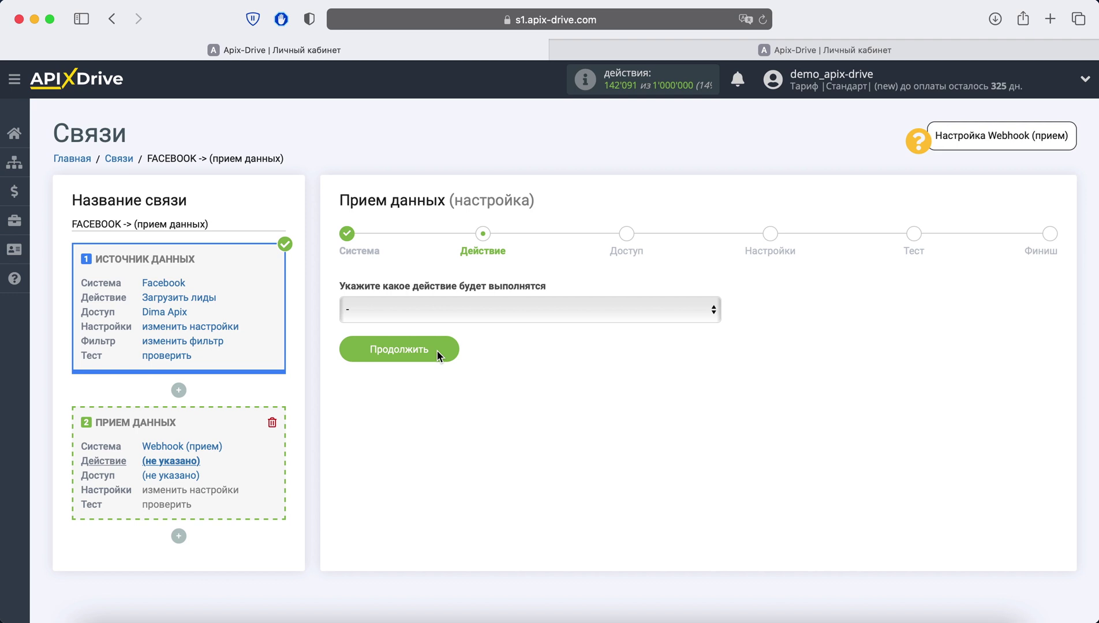
# Set the destination action to "Отправка данных" and open the form for connecting a "Webhook (прием)" account.
pyautogui.click(487, 314)
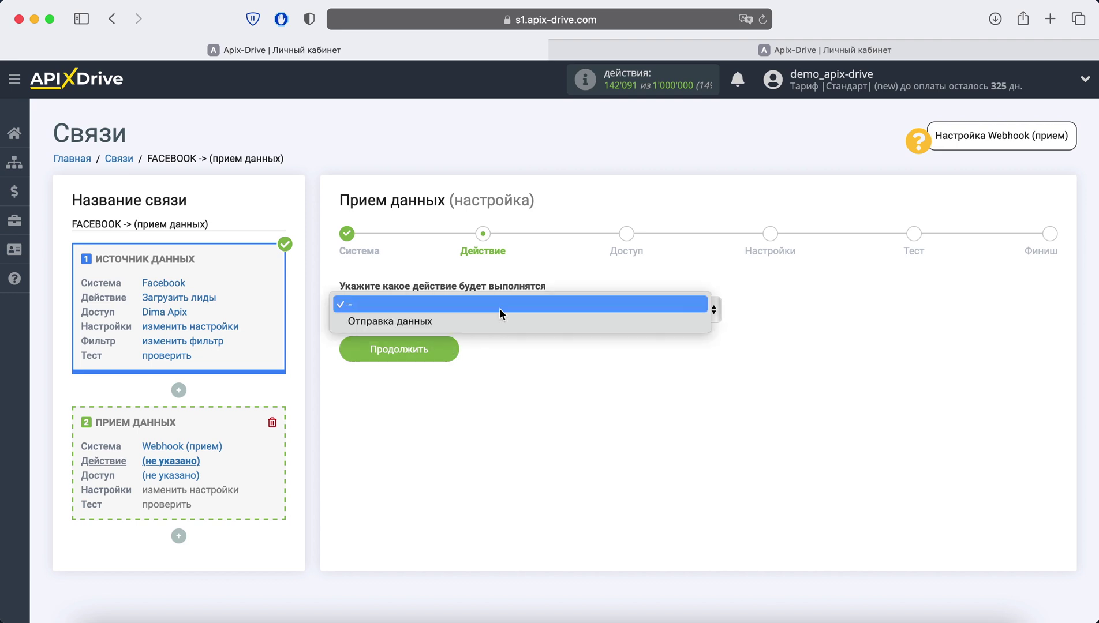
pyautogui.click(492, 324)
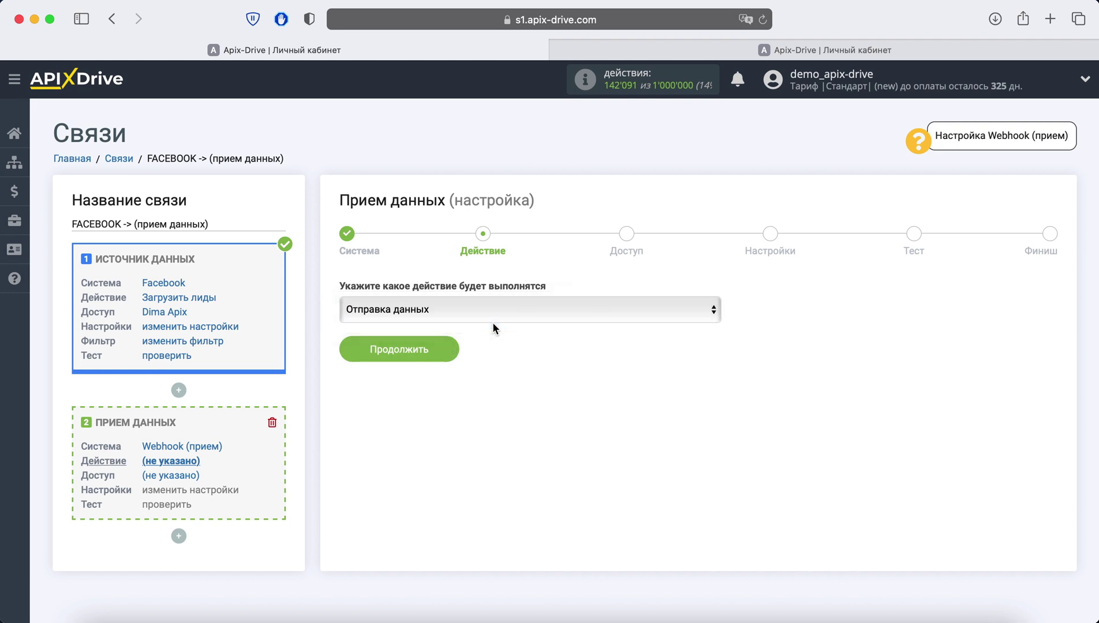
pyautogui.click(453, 346)
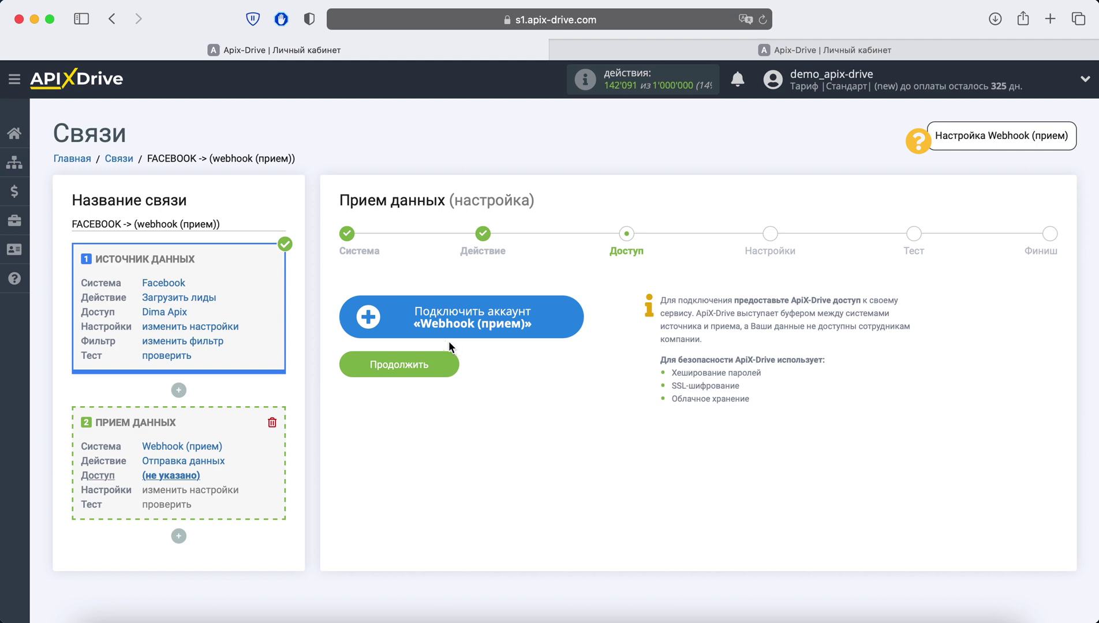
pyautogui.click(409, 326)
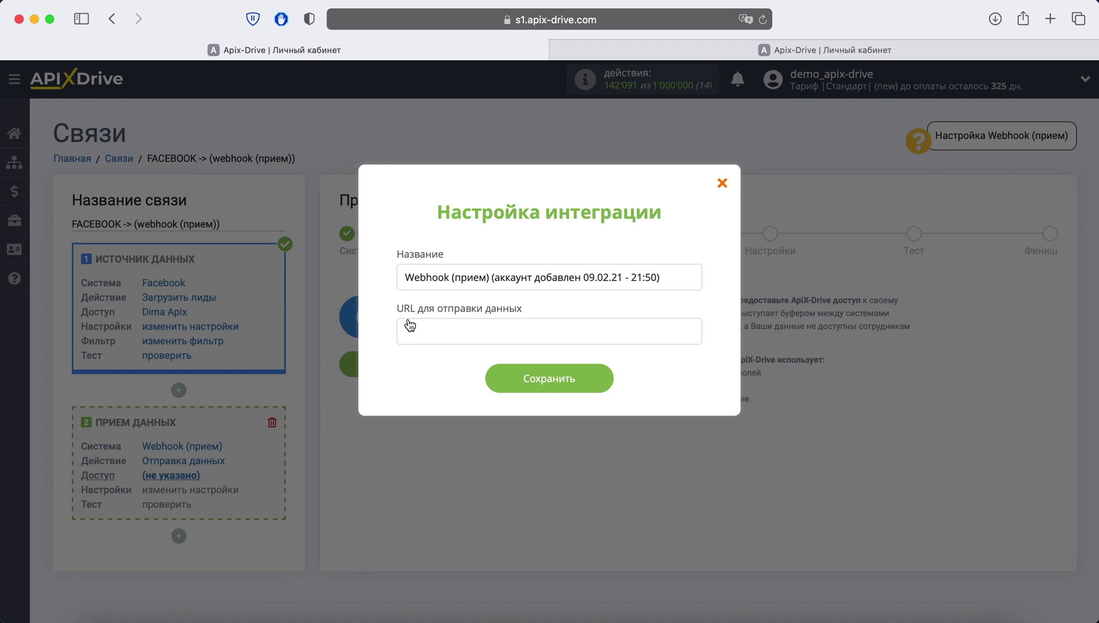
# Switch to the second browser tab, reload the connections list, create a new connection and choose "Webhook (источник)" as its data source system.
pyautogui.click(761, 55)
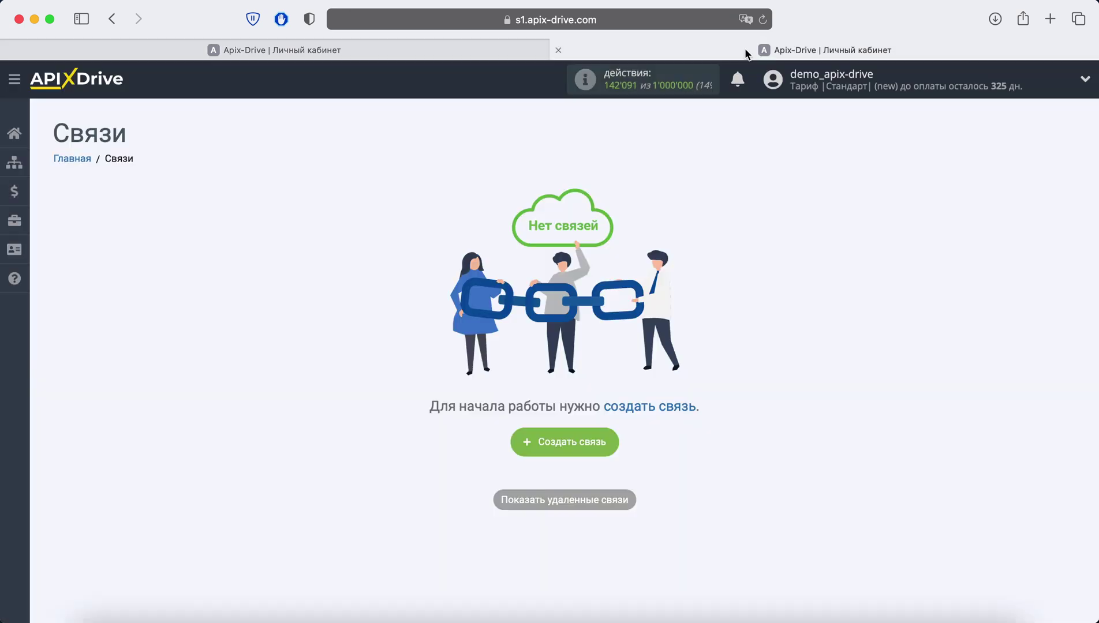
pyautogui.click(762, 20)
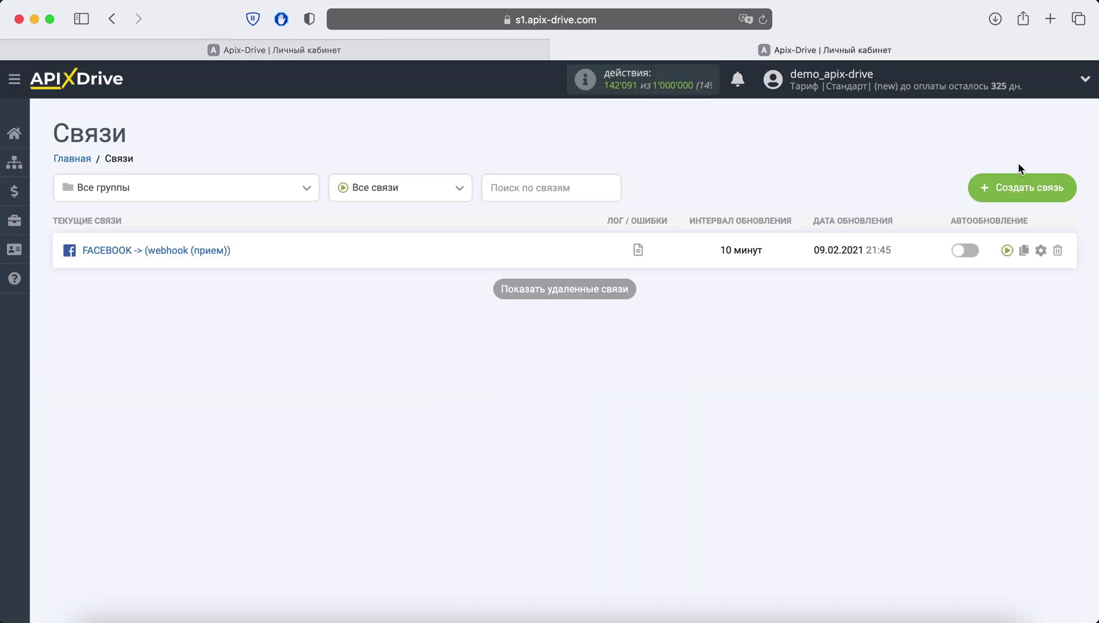
pyautogui.click(1054, 186)
pyautogui.click(567, 309)
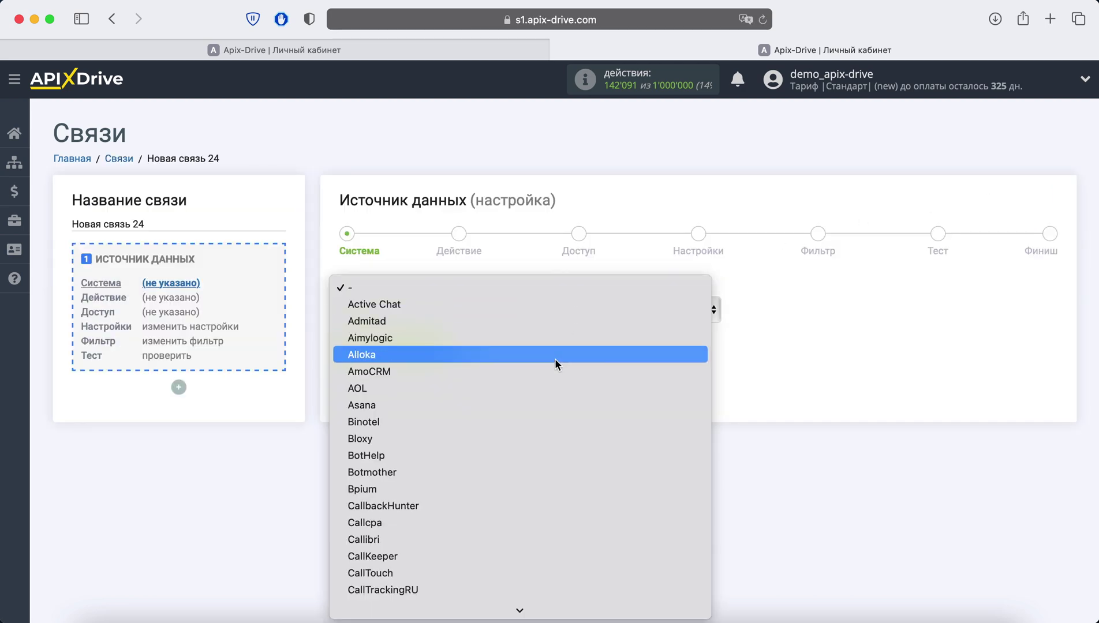
pyautogui.scroll(-15, 553, 357)
pyautogui.scroll(-15, 553, 356)
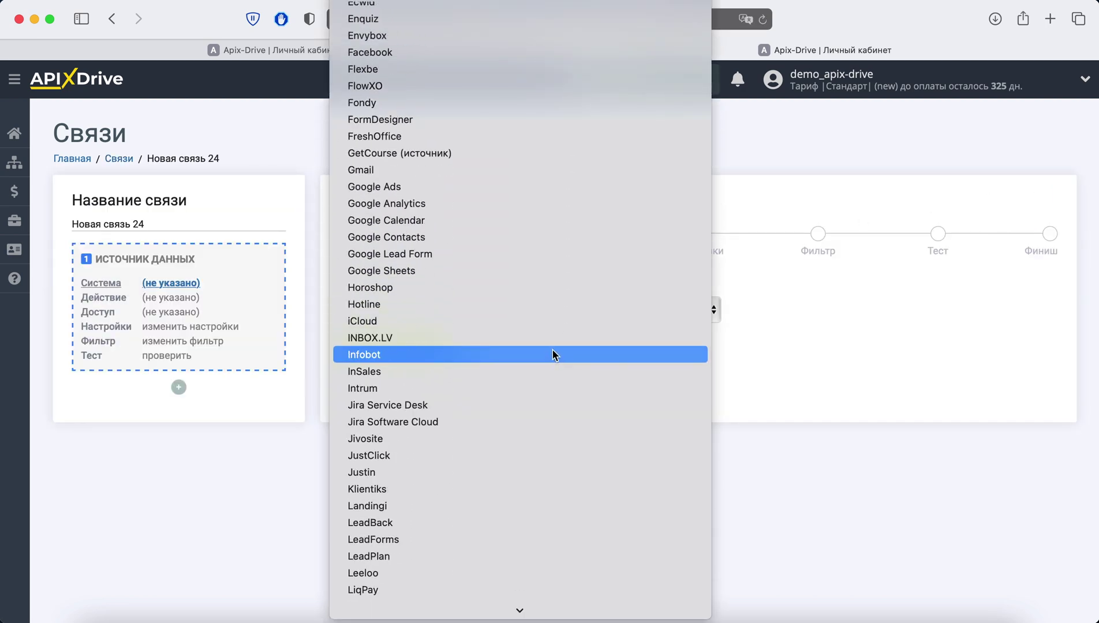
pyautogui.scroll(-10, 553, 356)
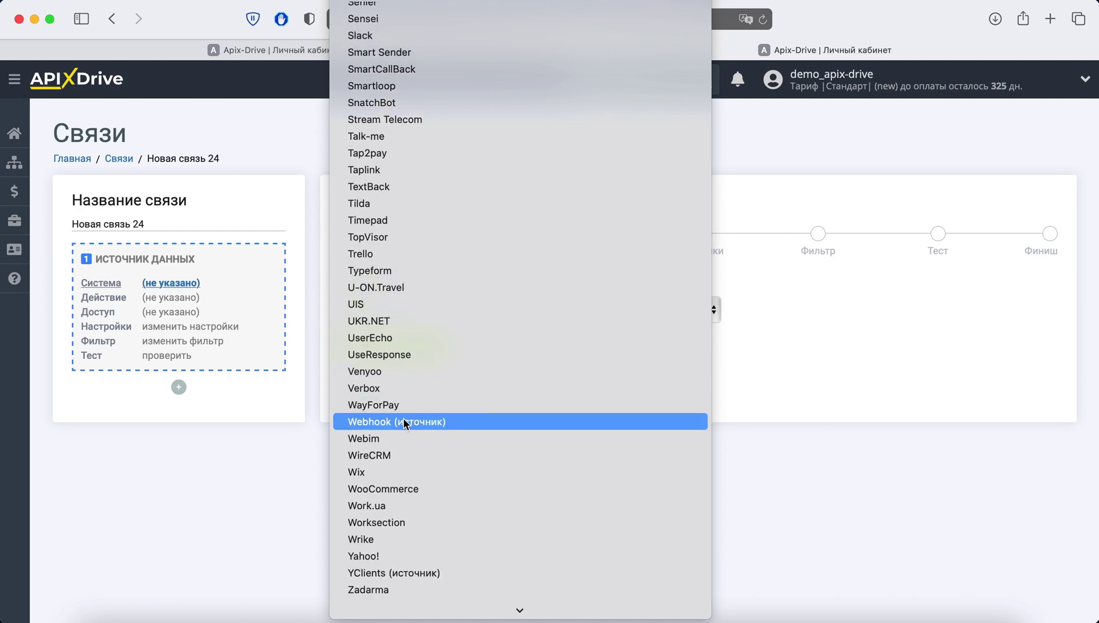
pyautogui.click(408, 423)
pyautogui.click(388, 358)
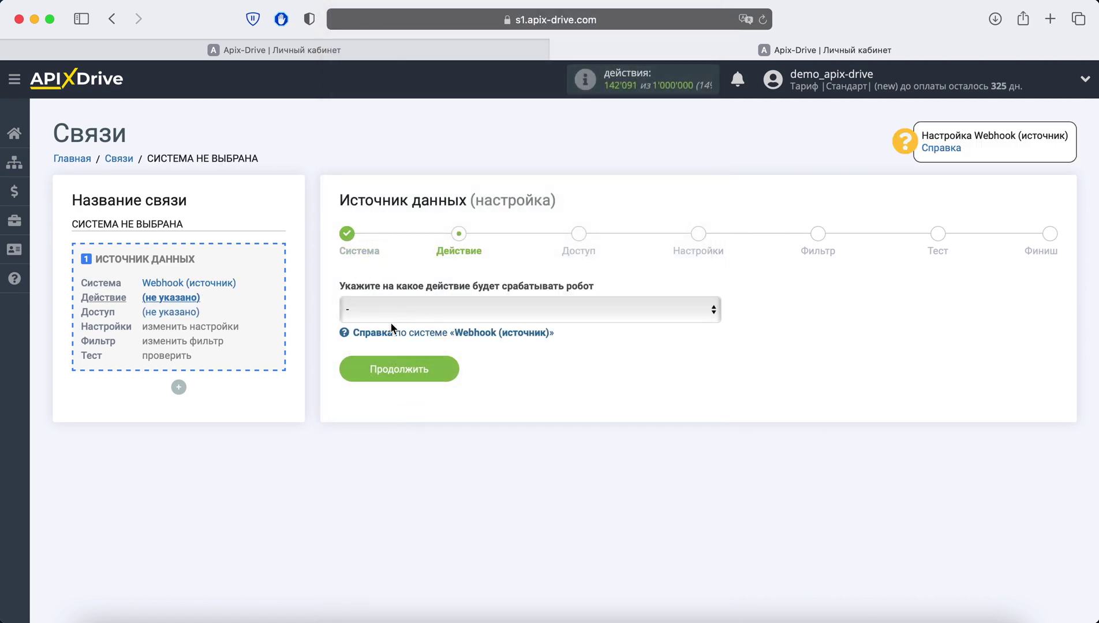
# Set the source action to "Принять данные" and connect a new "Webhook (источник)" account under its suggested name, continuing to the source settings.
pyautogui.click(391, 319)
pyautogui.click(441, 321)
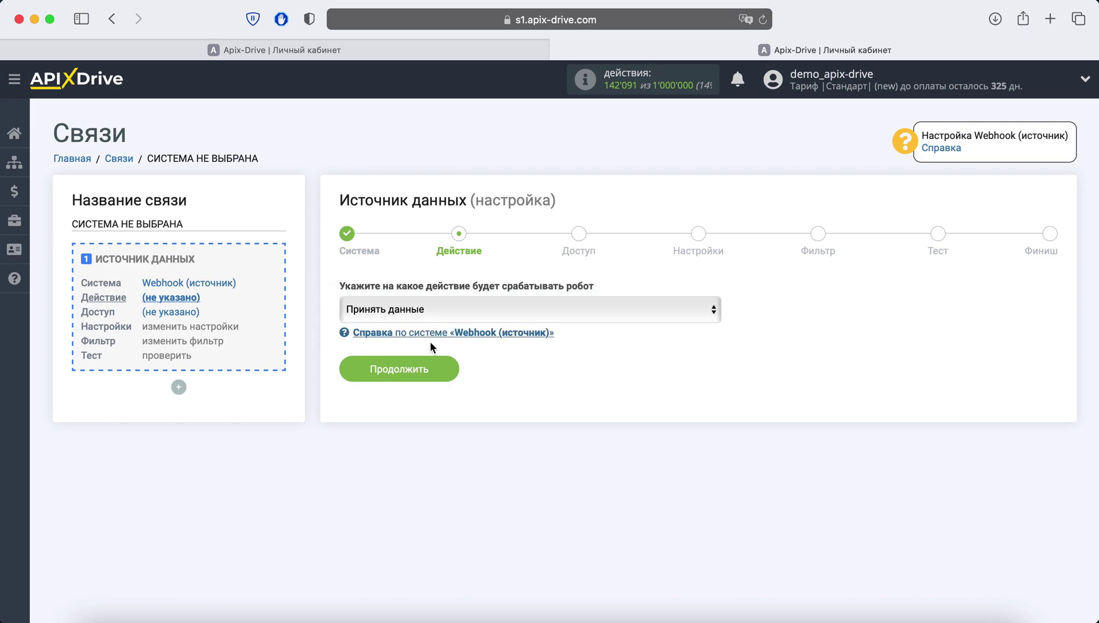
pyautogui.click(435, 368)
pyautogui.click(398, 327)
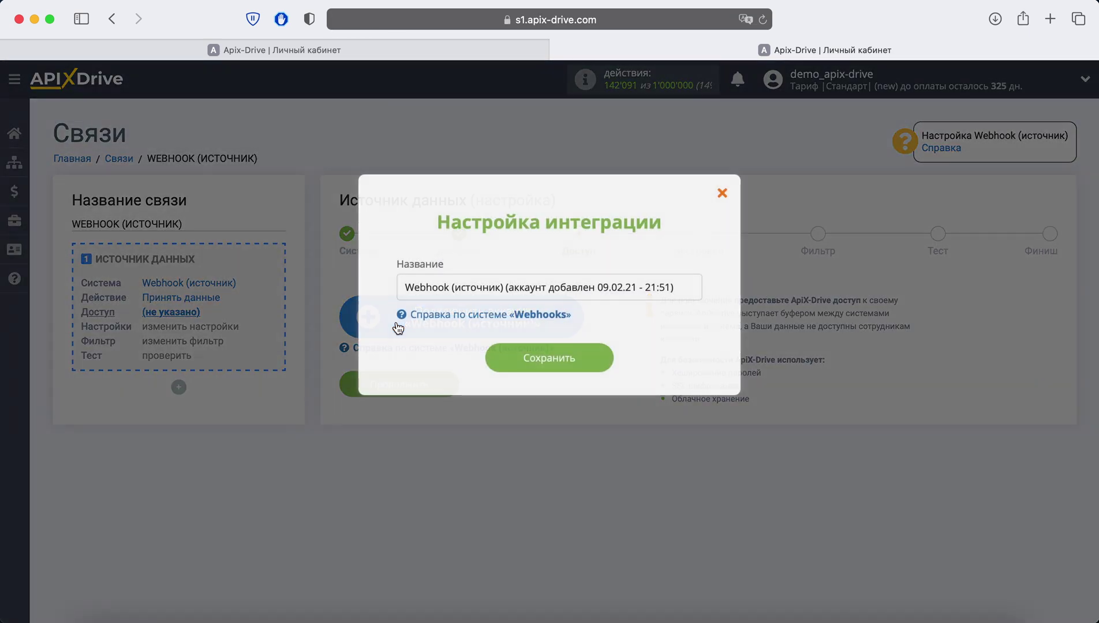
pyautogui.click(512, 358)
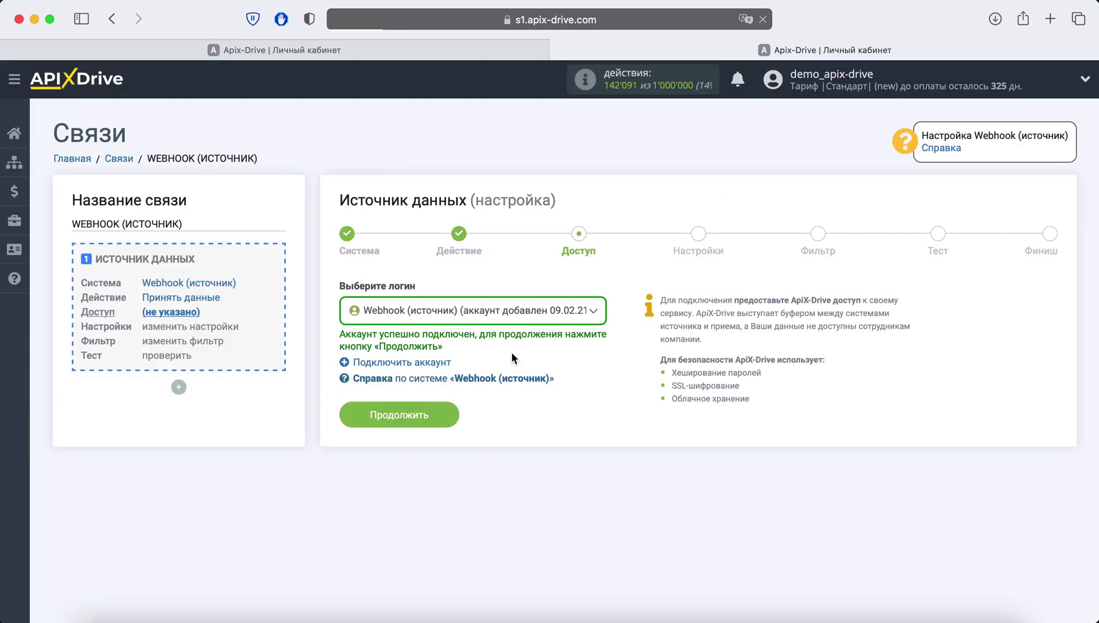
pyautogui.click(442, 411)
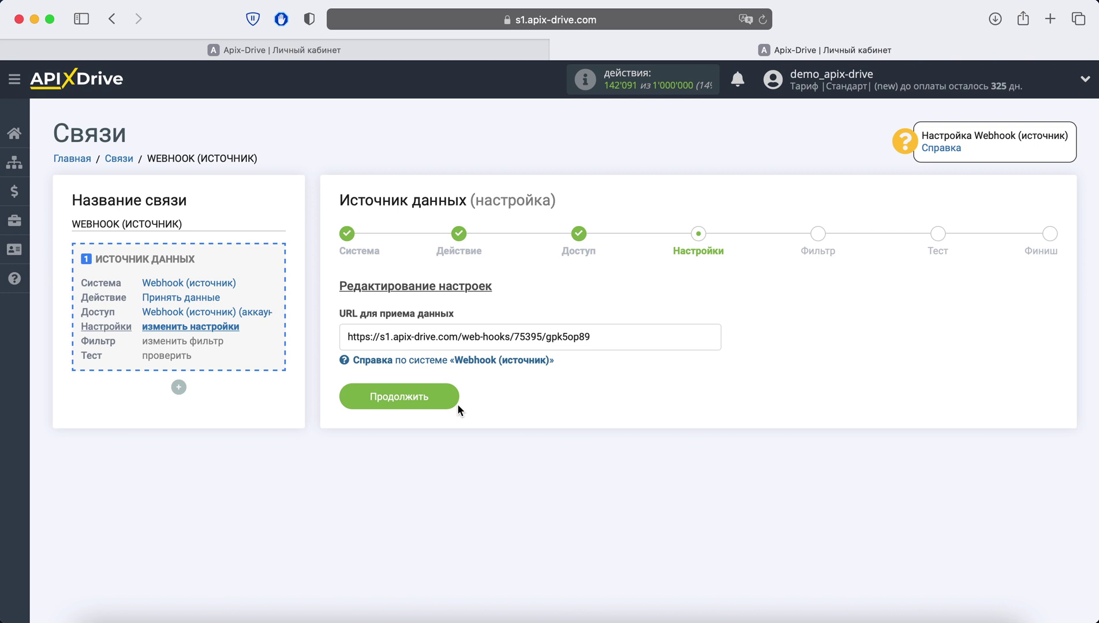
# Copy the complete URL for receiving data from the webhook source settings.
pyautogui.moveTo(613, 338); pyautogui.dragTo(351, 336)
pyautogui.rightClick(371, 337)
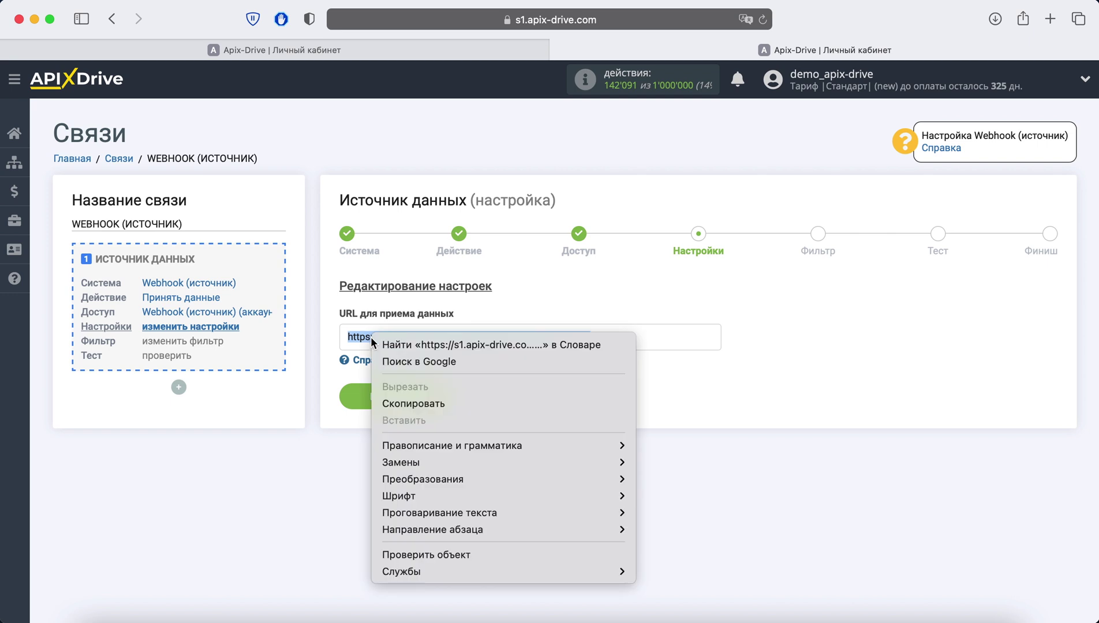
pyautogui.click(421, 404)
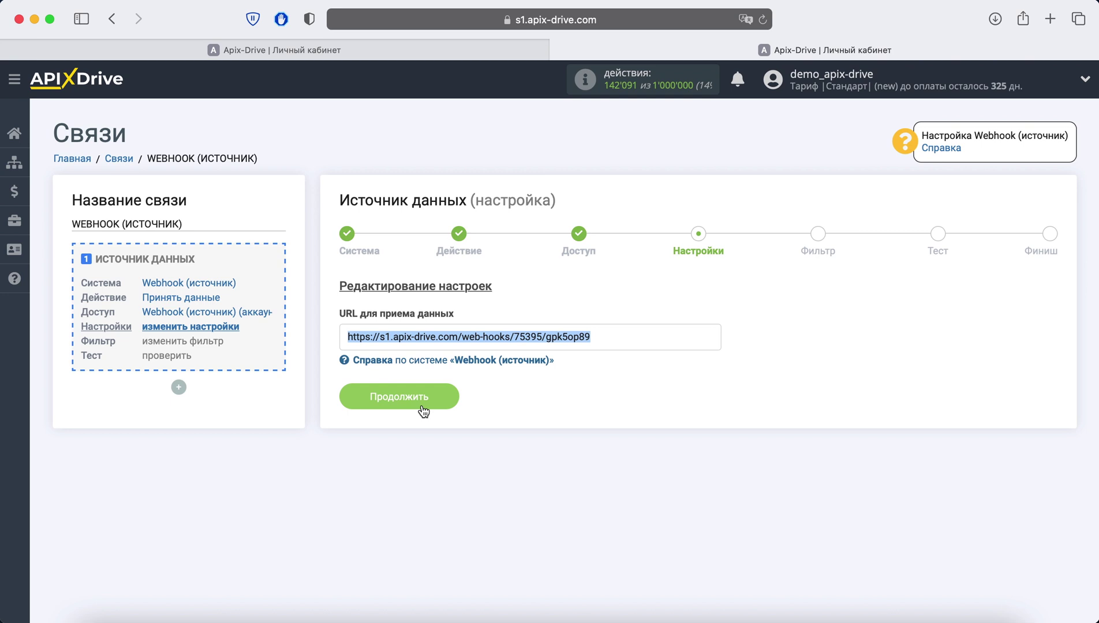
# Return to the Facebook connection, paste the copied webhook URL as the data sending URL, save the account and continue with it.
pyautogui.click(397, 52)
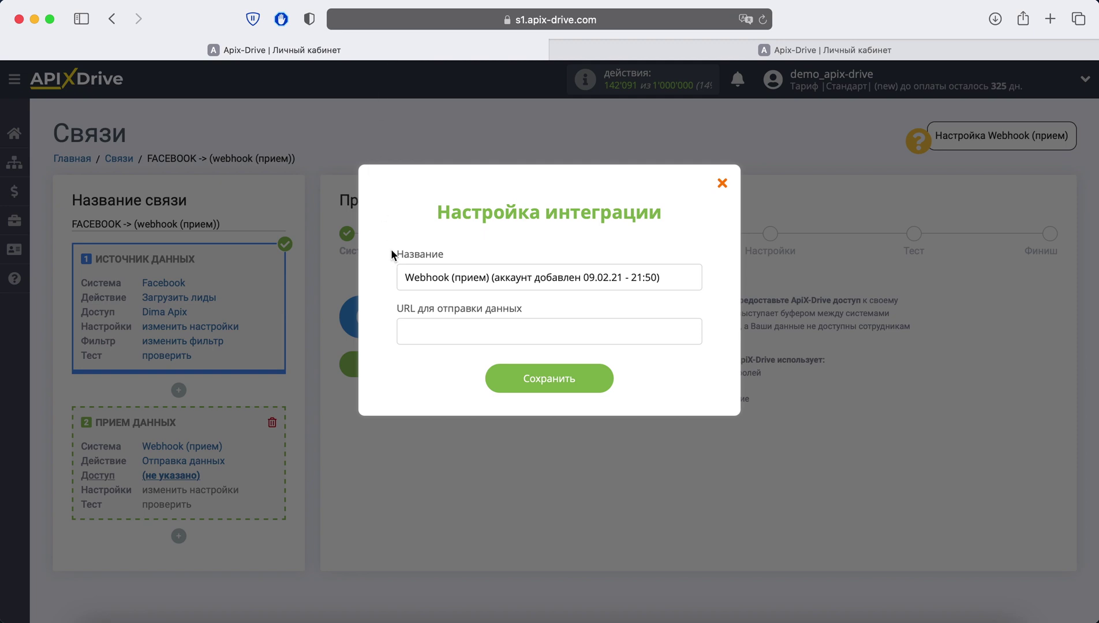
pyautogui.rightClick(419, 331)
pyautogui.click(450, 372)
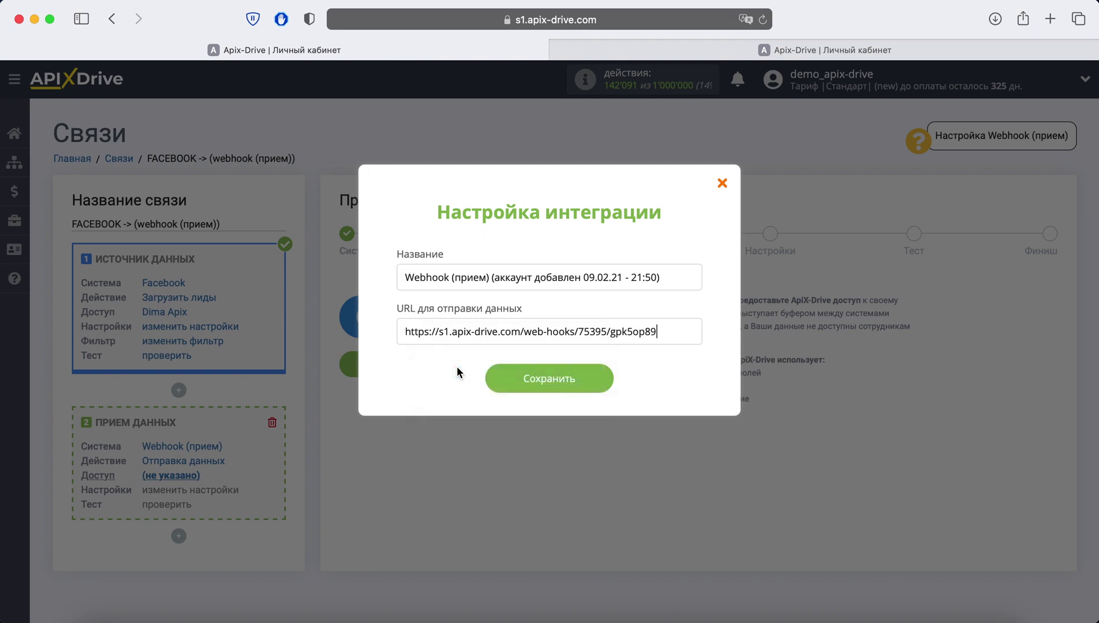
pyautogui.click(588, 379)
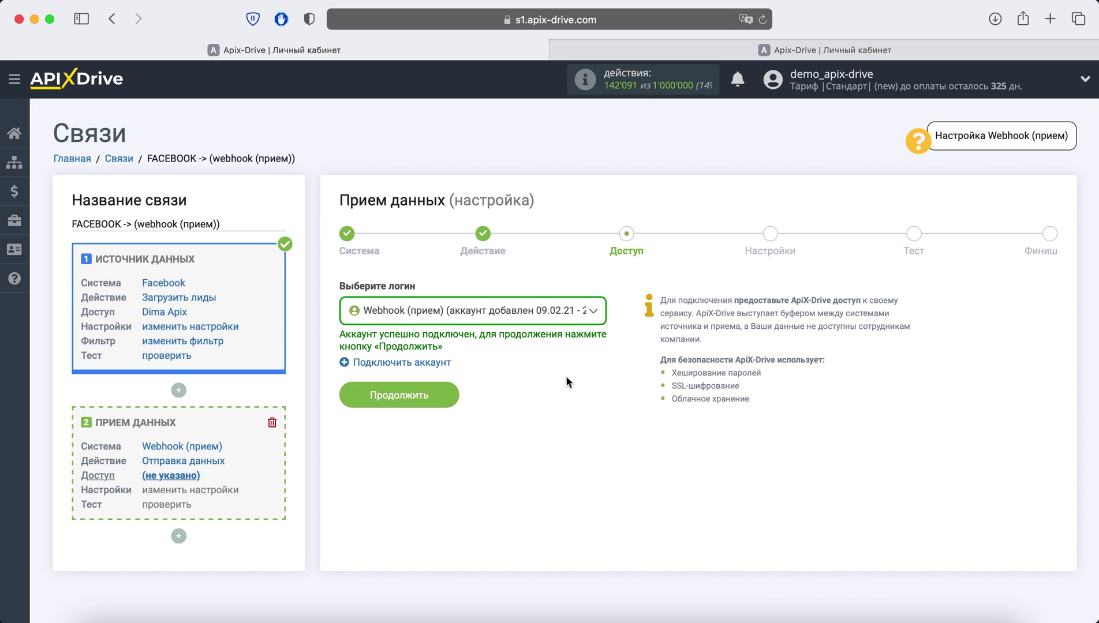
pyautogui.click(444, 393)
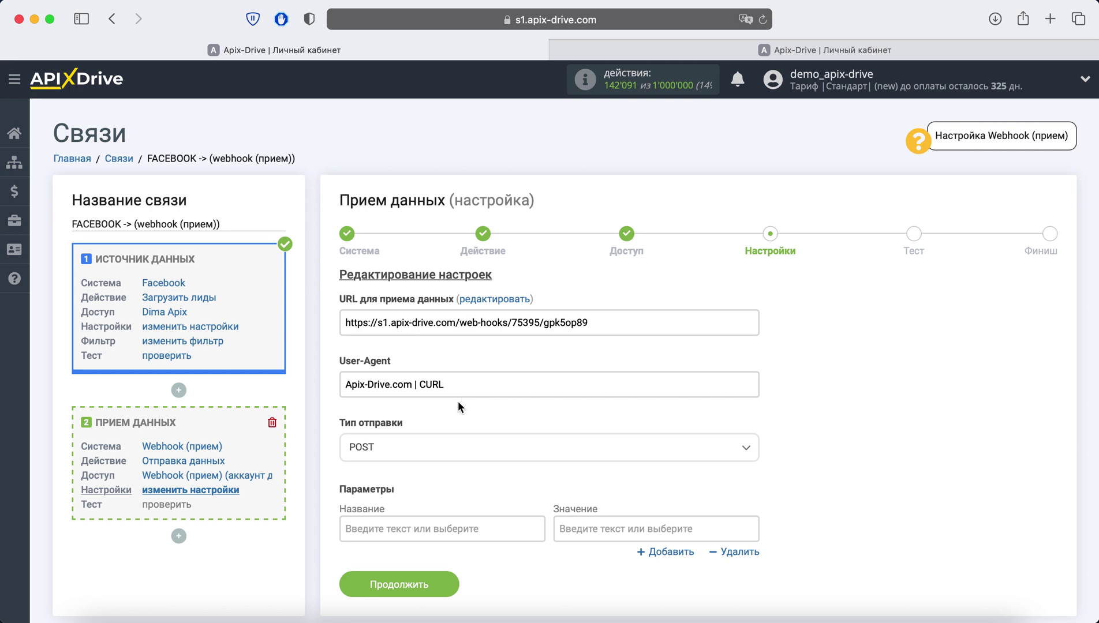
# Keep the sending type POST and define the first parameter as "Name" with the Facebook variable "Доп. поле: full_name" as its value.
pyautogui.click(448, 451)
pyautogui.scroll(-2, 449, 453)
pyautogui.scroll(-3, 449, 453)
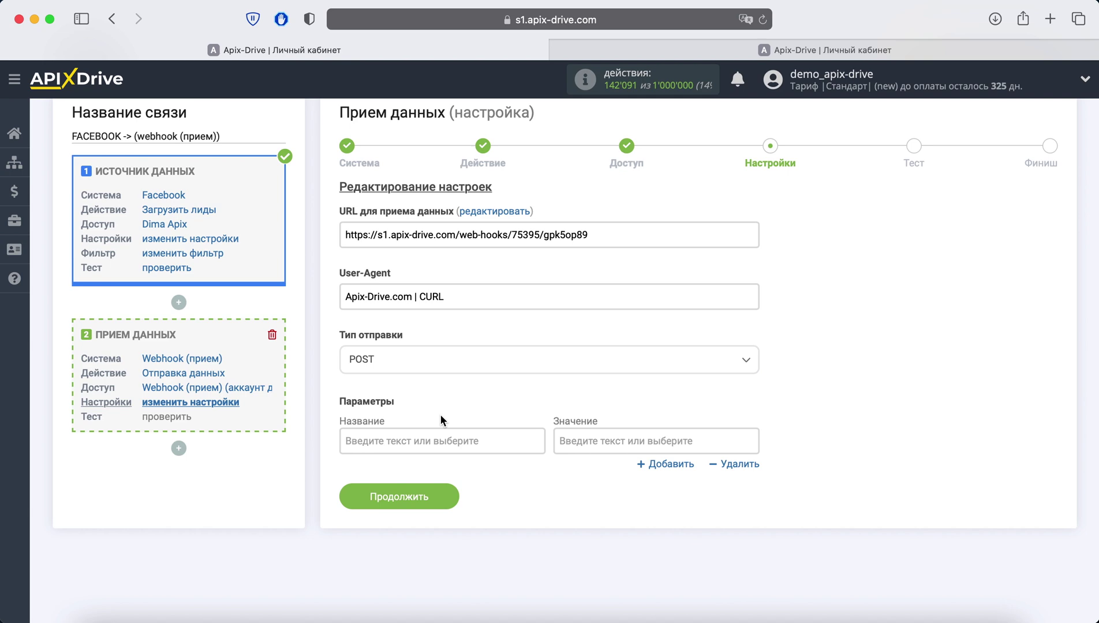
pyautogui.click(424, 441)
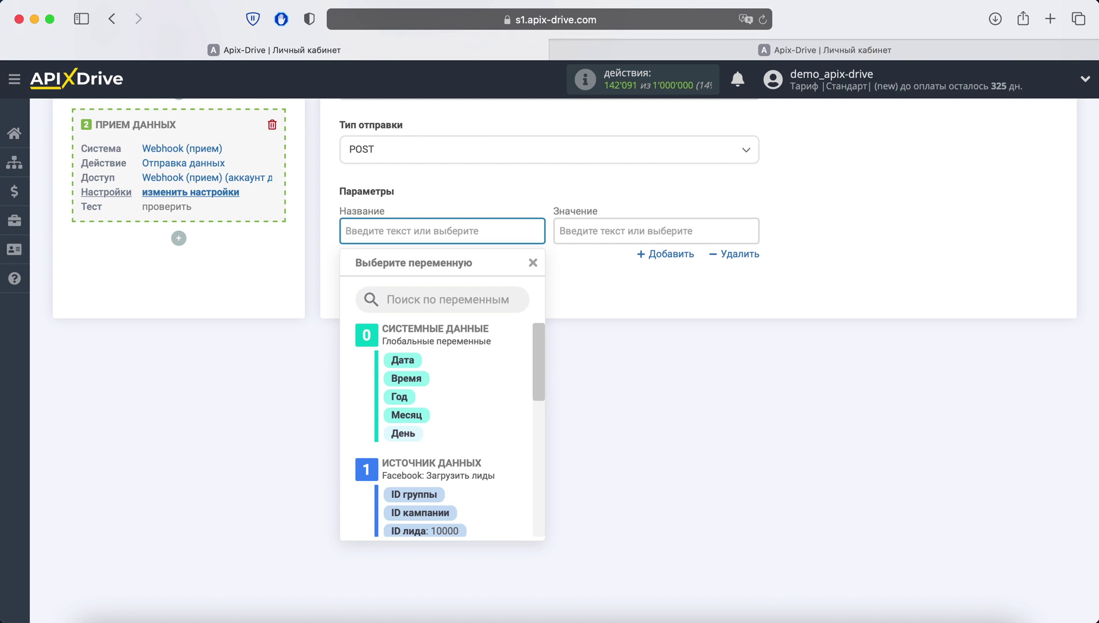
pyautogui.write('Name')
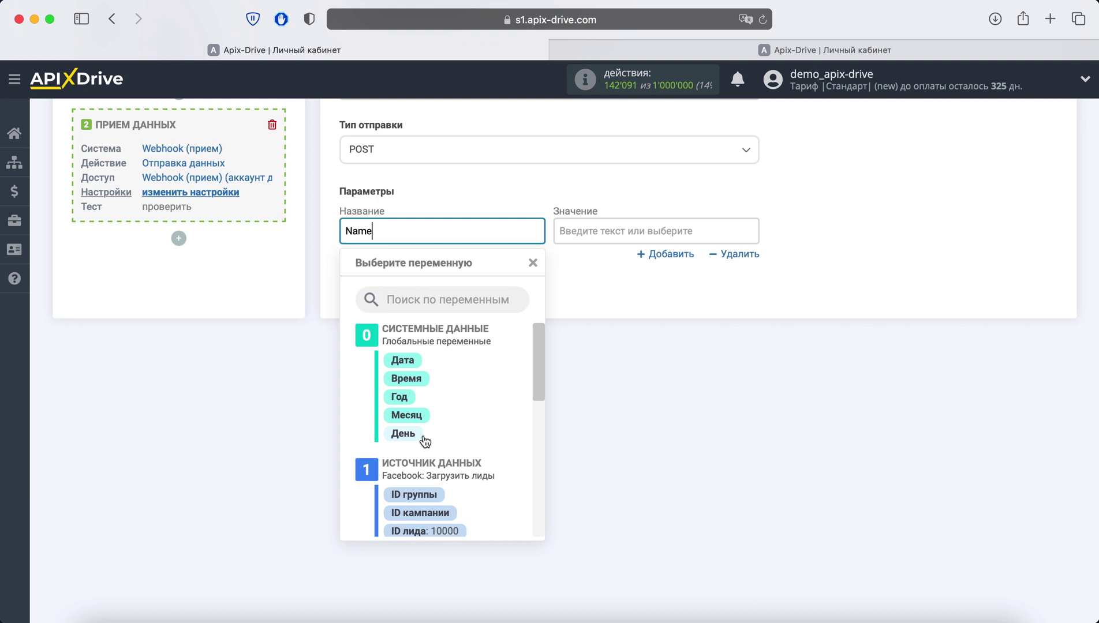
pyautogui.click(664, 229)
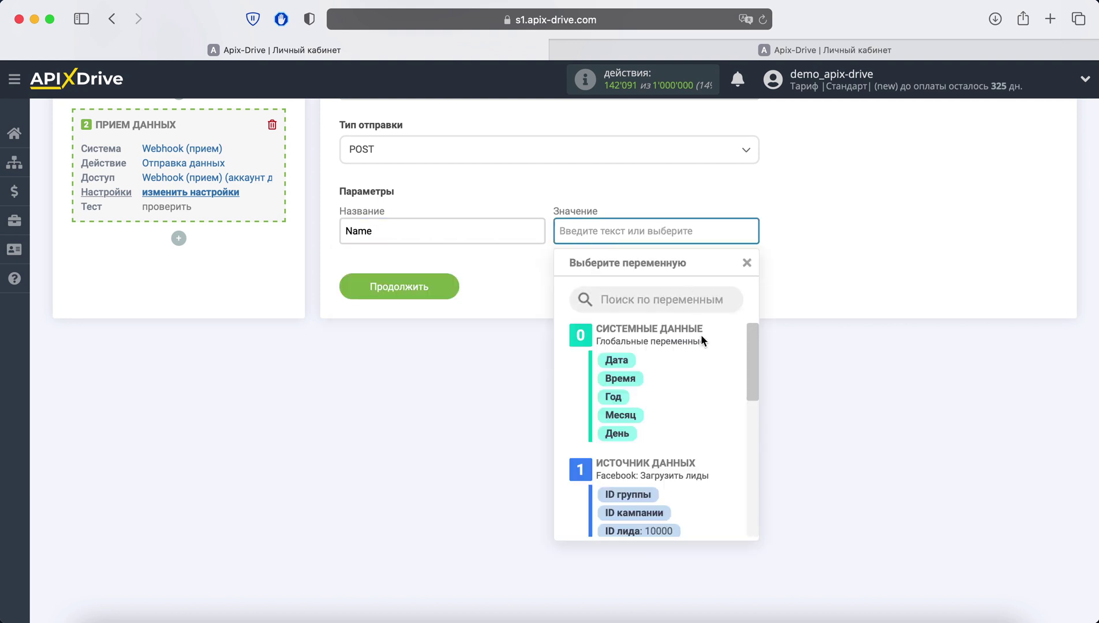
pyautogui.scroll(-5, 702, 341)
pyautogui.scroll(-5, 703, 344)
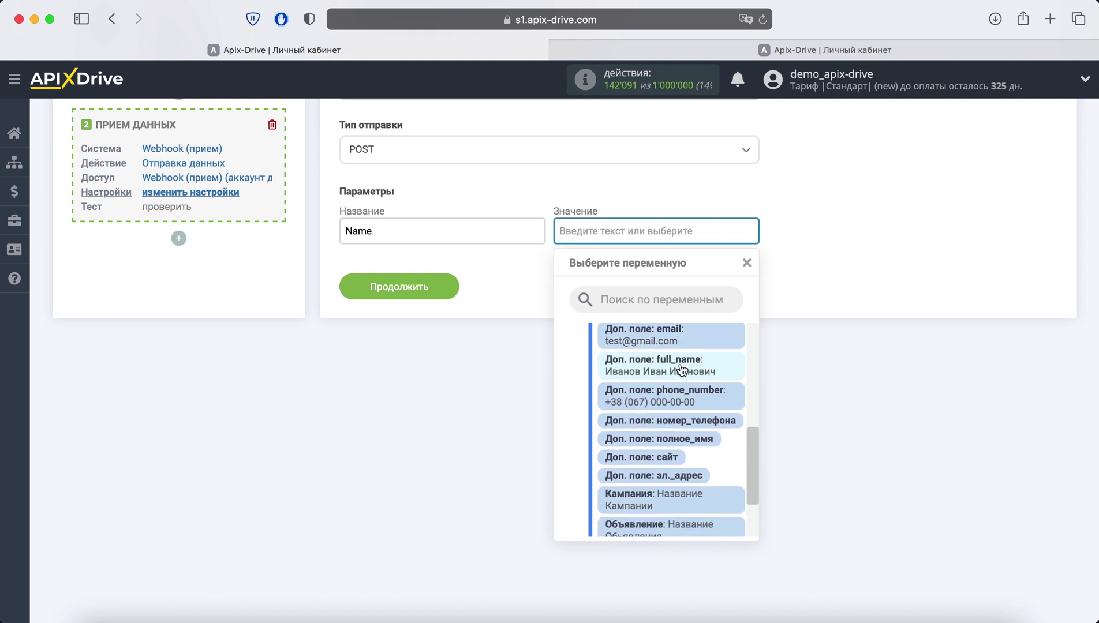
pyautogui.click(680, 368)
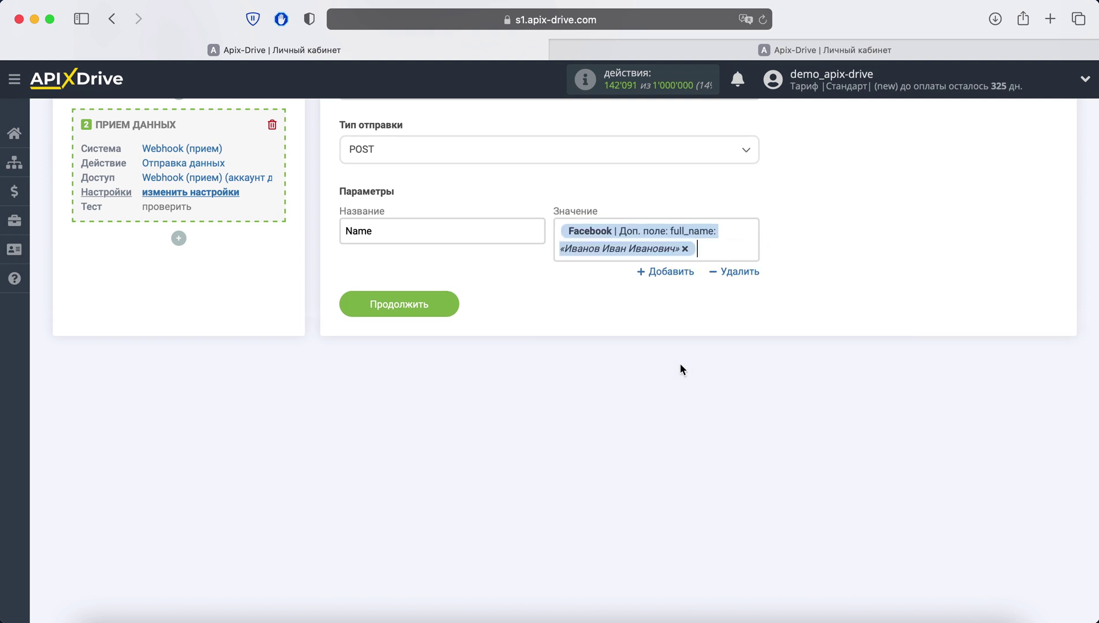
# Add a second parameter named "Phone" with the Facebook variable "Доп. поле: phone_number" as its value.
pyautogui.click(666, 272)
pyautogui.click(422, 296)
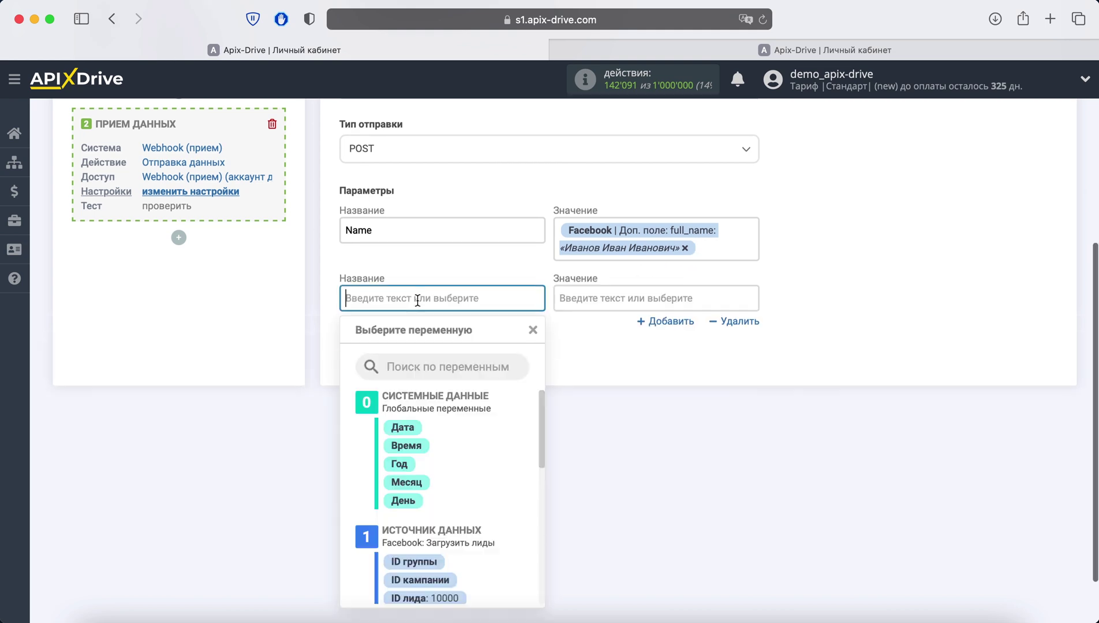
pyautogui.scroll(-2, 432, 297)
pyautogui.write('Phone')
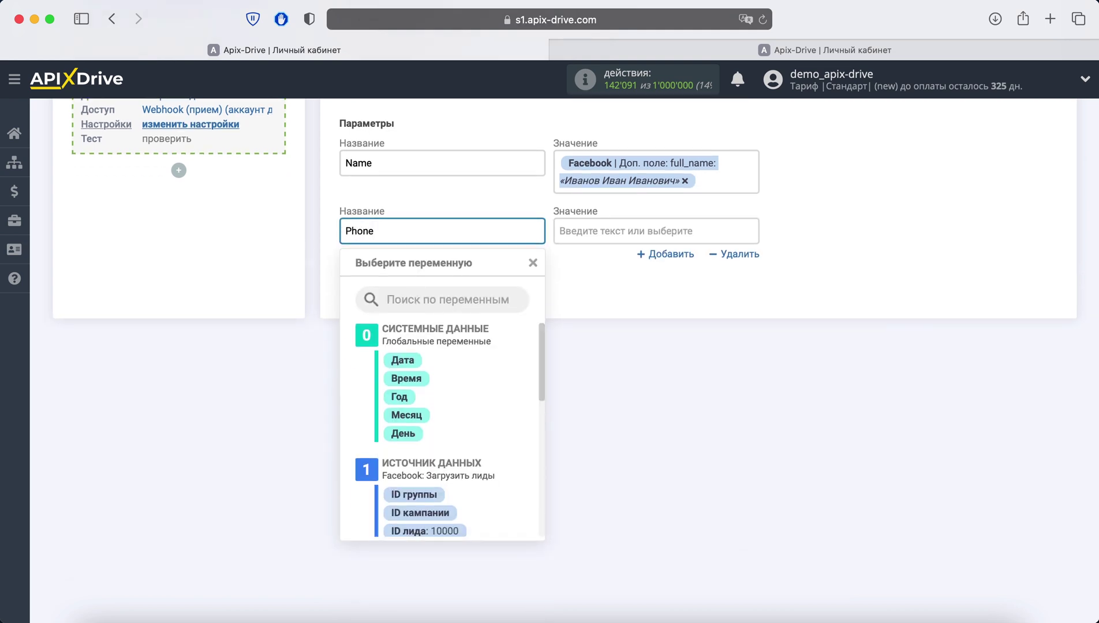
pyautogui.click(606, 231)
pyautogui.scroll(-5, 693, 359)
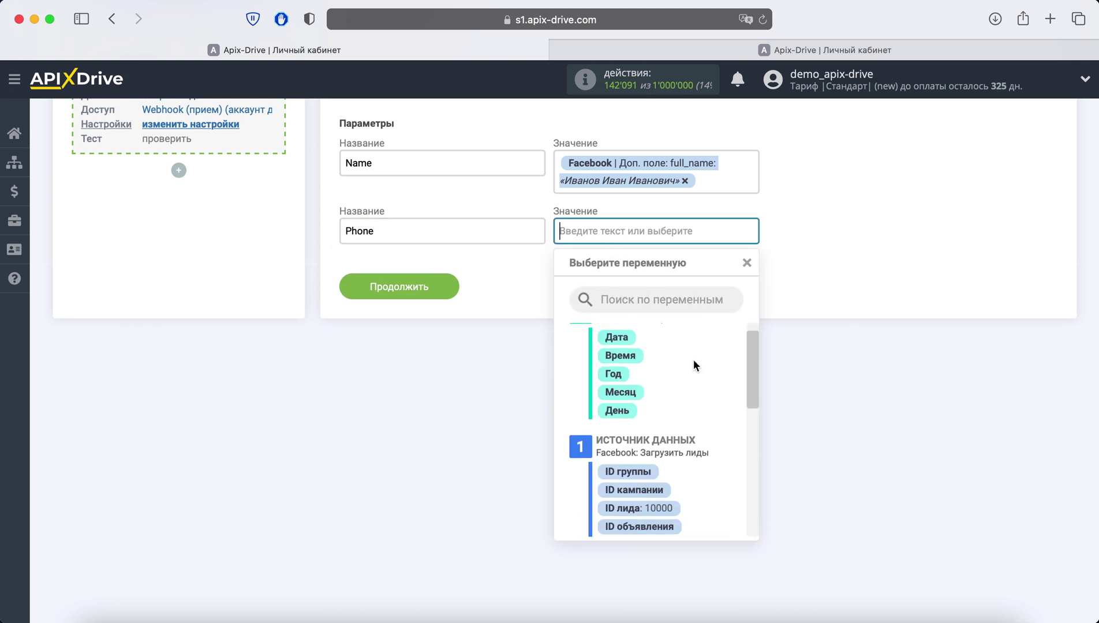
pyautogui.scroll(-3, 693, 360)
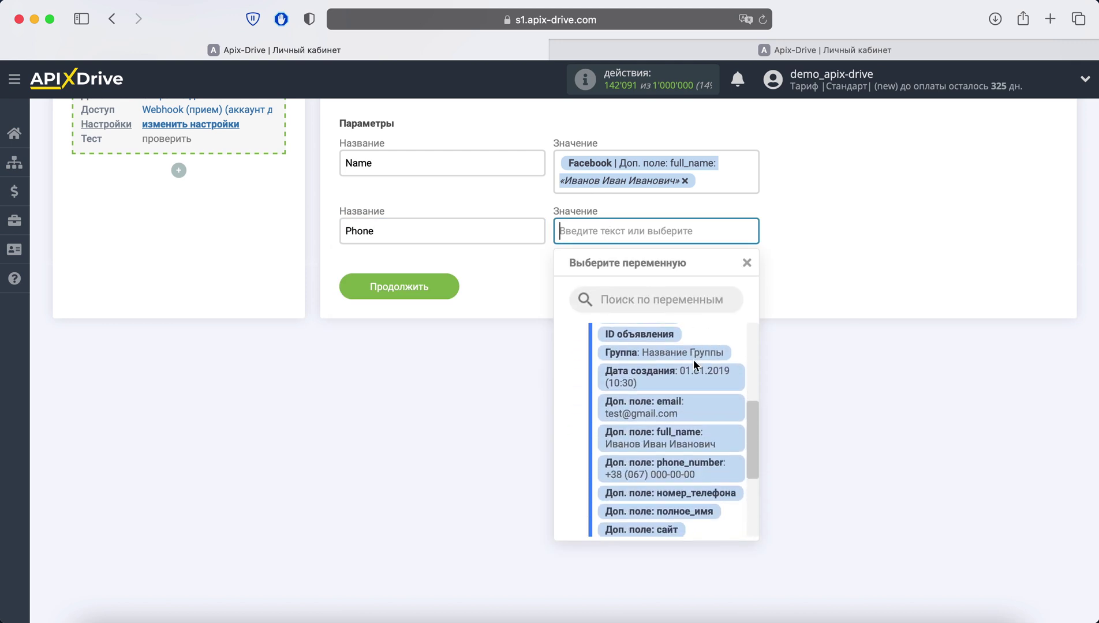
pyautogui.click(659, 480)
# Add a third parameter named "Email" with the Facebook variable "Доп. поле: email" as its value.
pyautogui.click(664, 273)
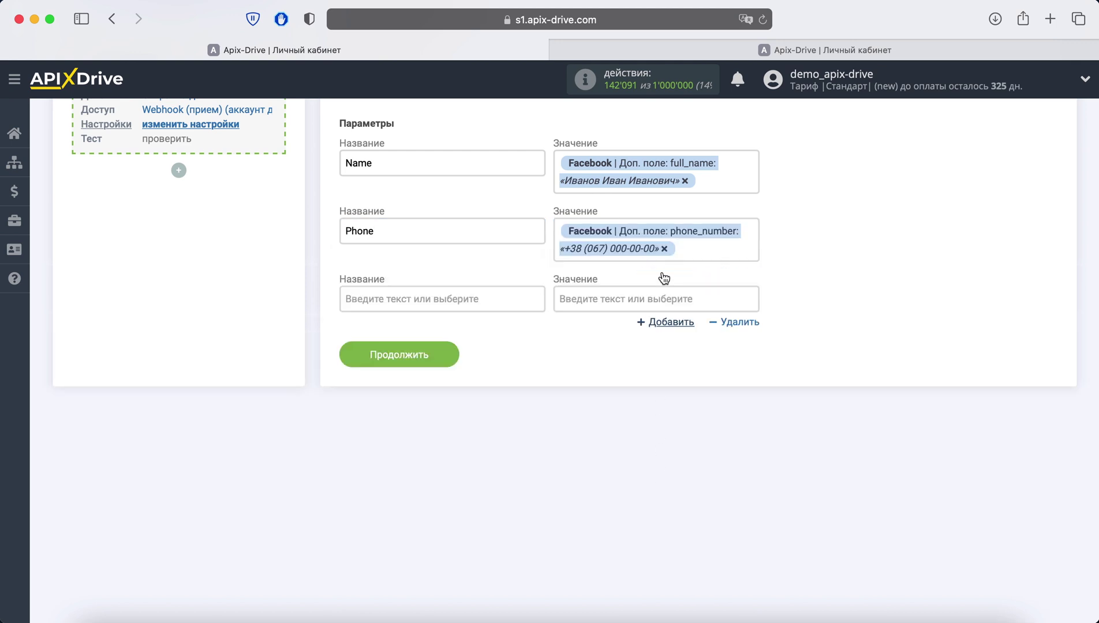
pyautogui.click(393, 293)
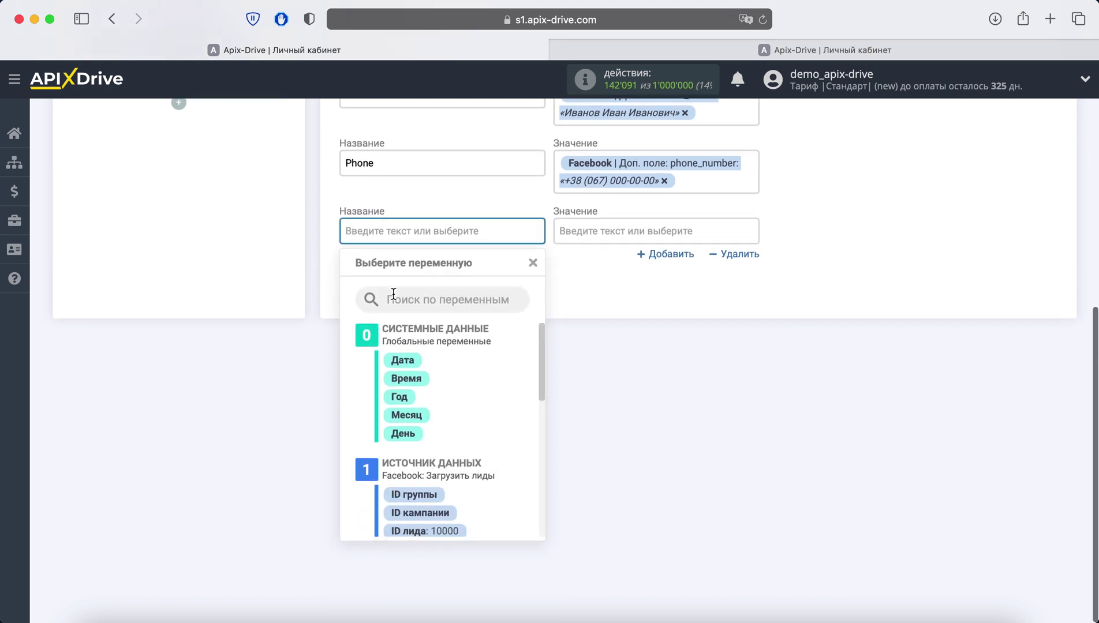
pyautogui.write('Email')
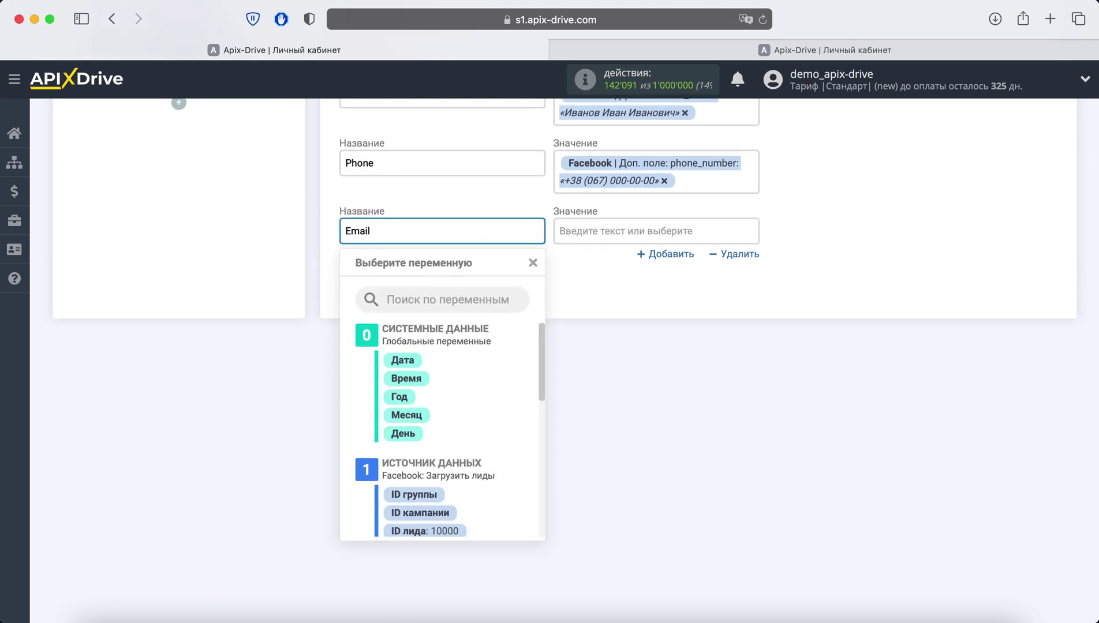
pyautogui.click(611, 235)
pyautogui.scroll(-1, 688, 377)
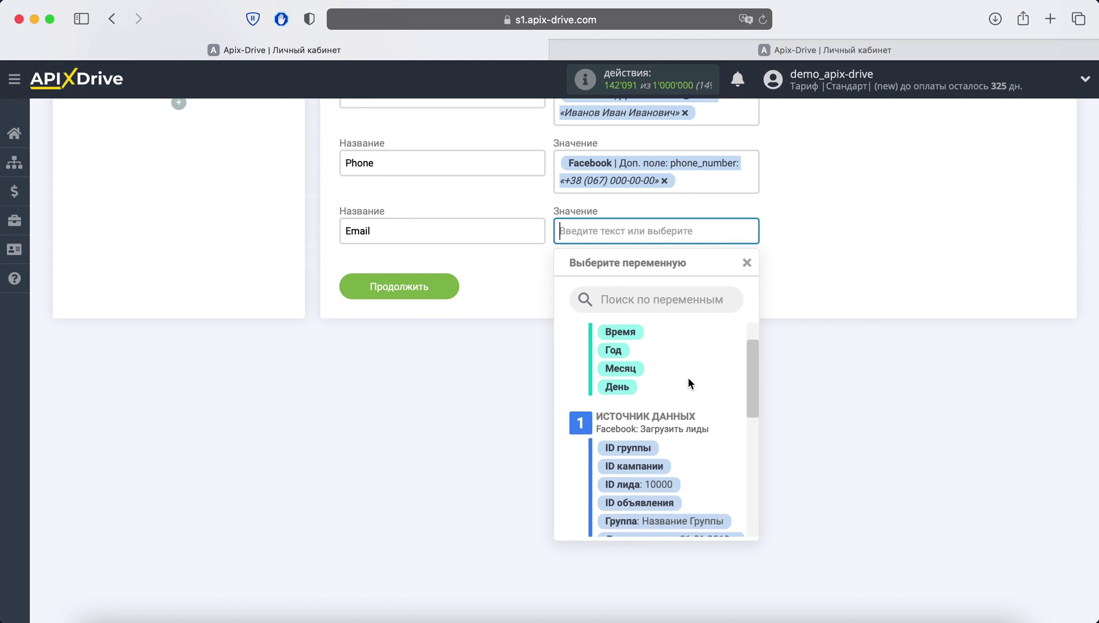
pyautogui.scroll(-5, 688, 384)
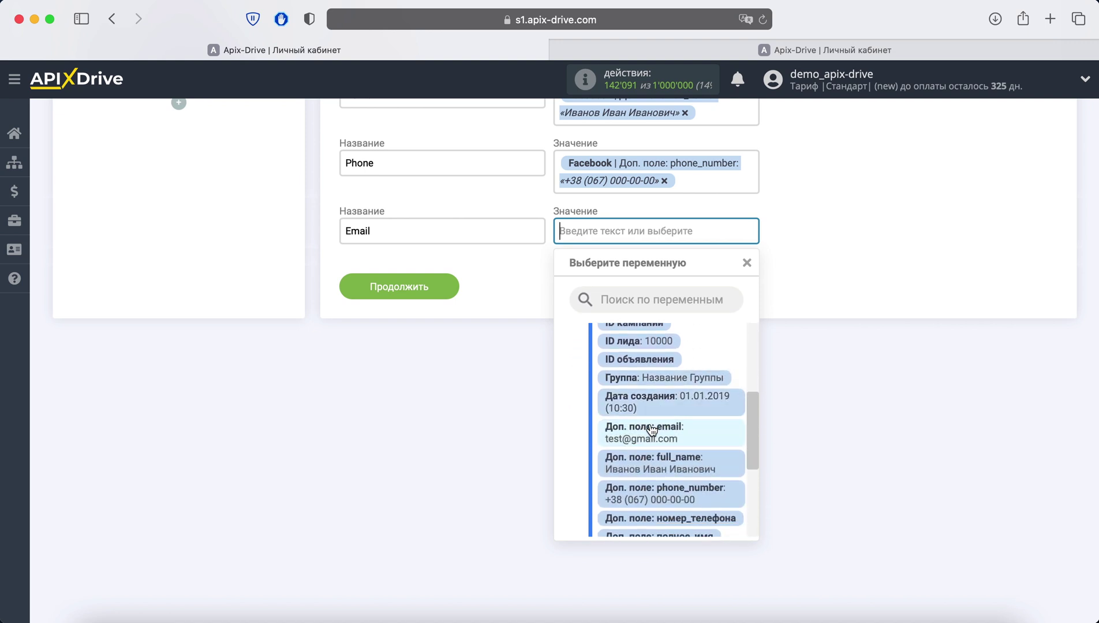
pyautogui.click(651, 430)
# Add a fourth parameter named "ID" with the Facebook variable "ID лида" as its value.
pyautogui.click(668, 274)
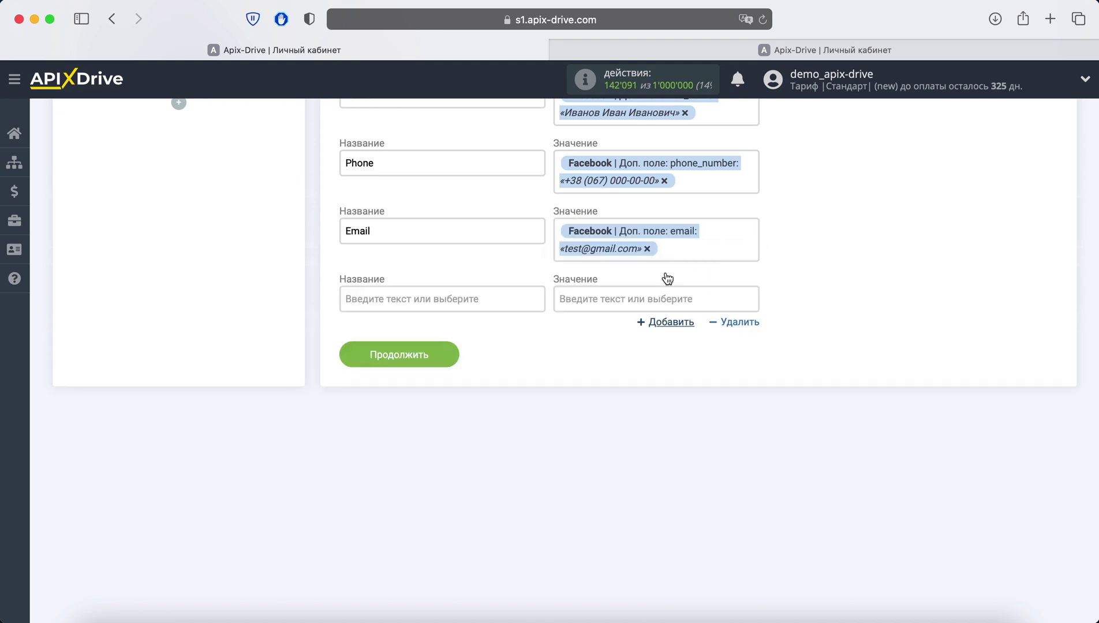
pyautogui.click(511, 299)
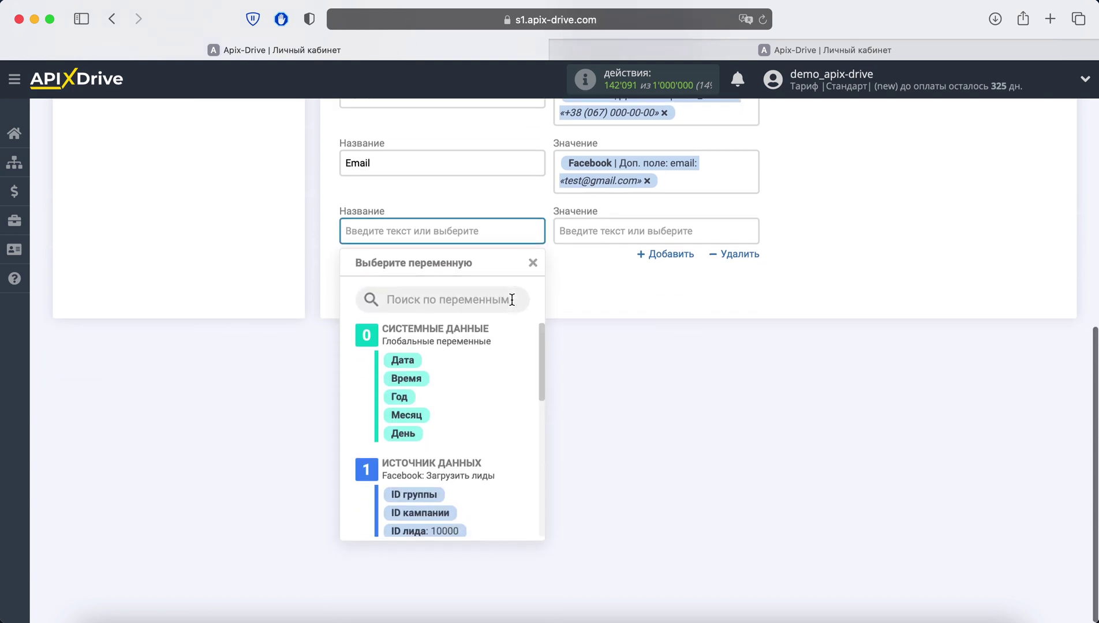
pyautogui.write('ID')
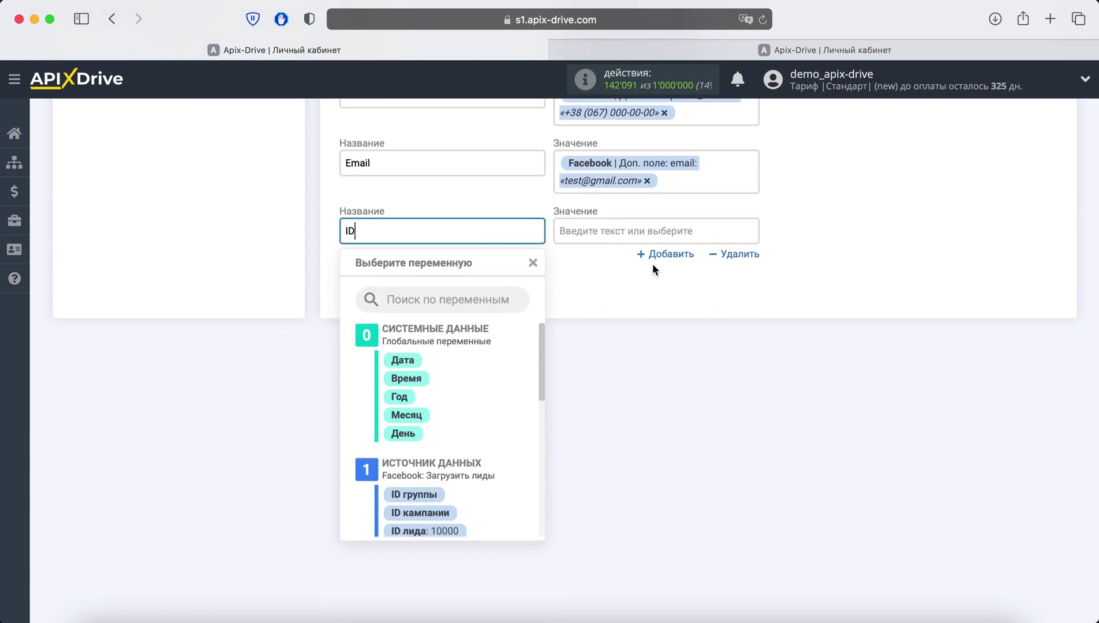
pyautogui.click(634, 232)
pyautogui.scroll(-5, 672, 413)
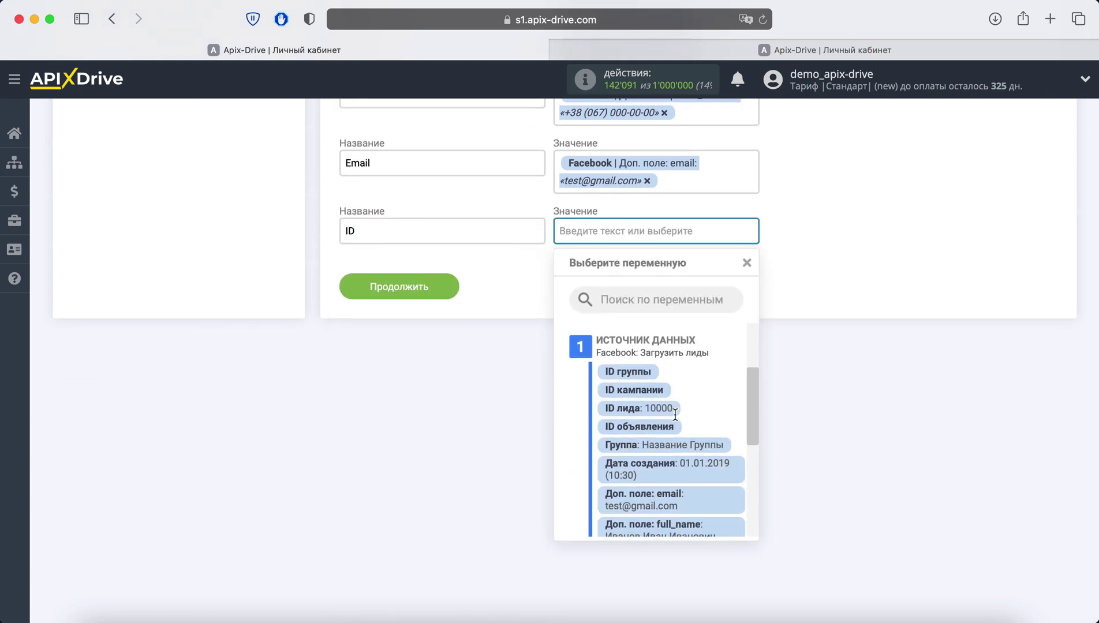
pyautogui.click(661, 410)
# Add a fifth parameter named "Date" with the Facebook variable "Дата создания" as its value, and continue to the test stage.
pyautogui.click(667, 251)
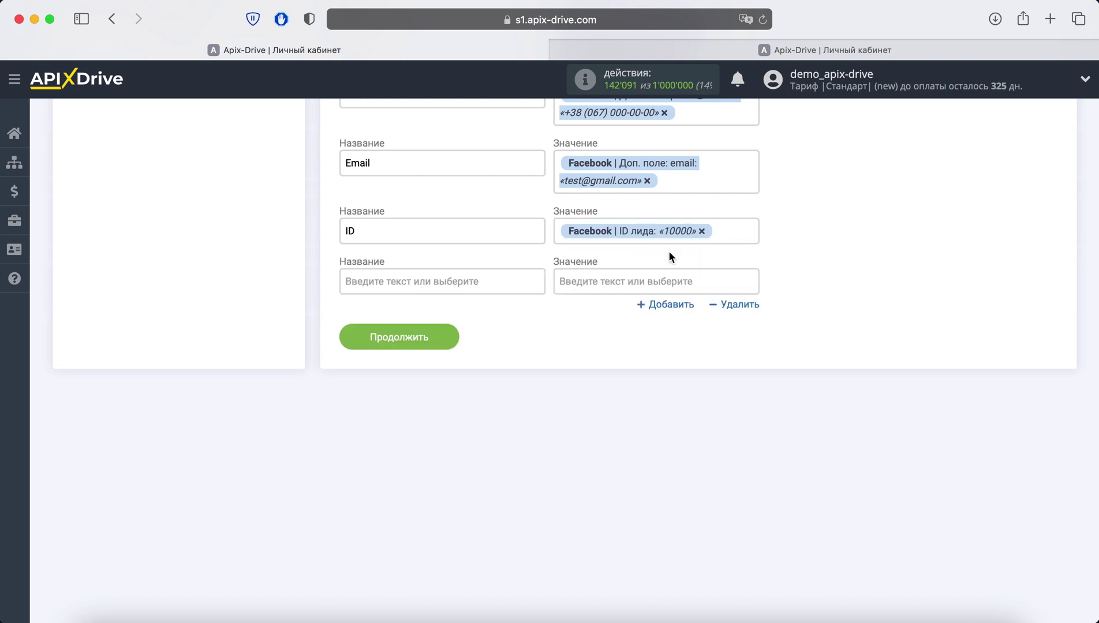
pyautogui.click(492, 277)
pyautogui.scroll(-2, 481, 277)
pyautogui.write('D')
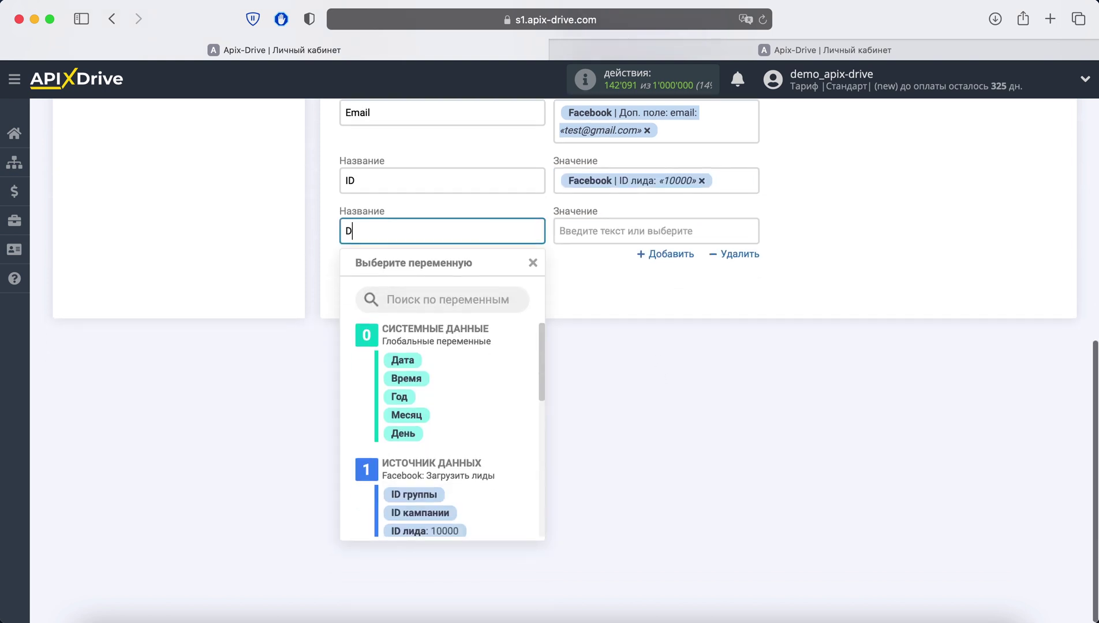
pyautogui.write('ate')
pyautogui.click(618, 232)
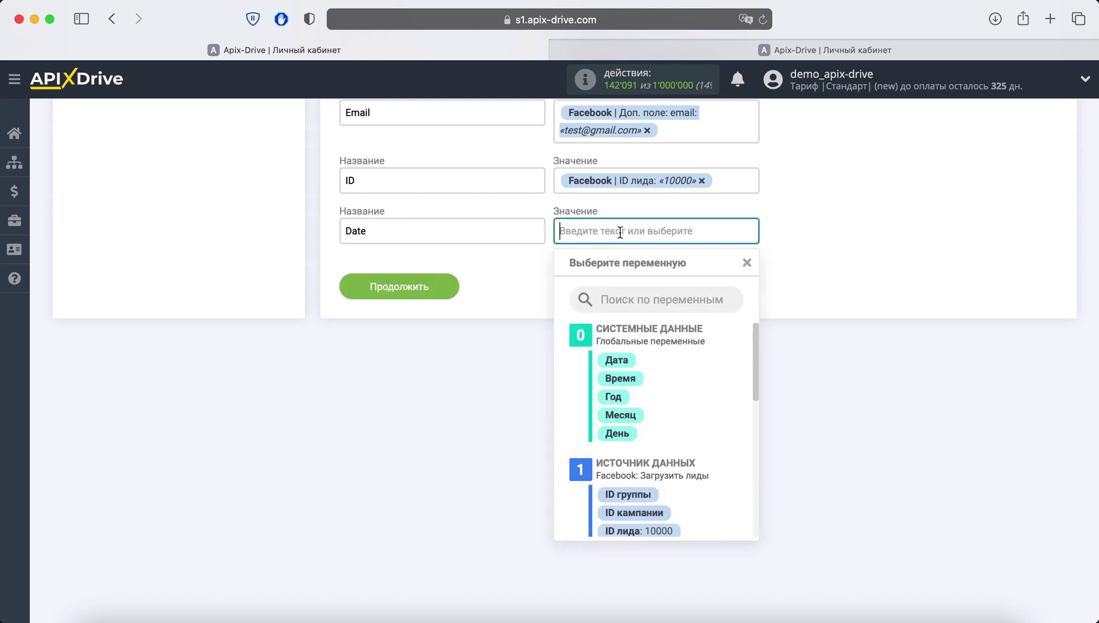
pyautogui.scroll(-5, 678, 421)
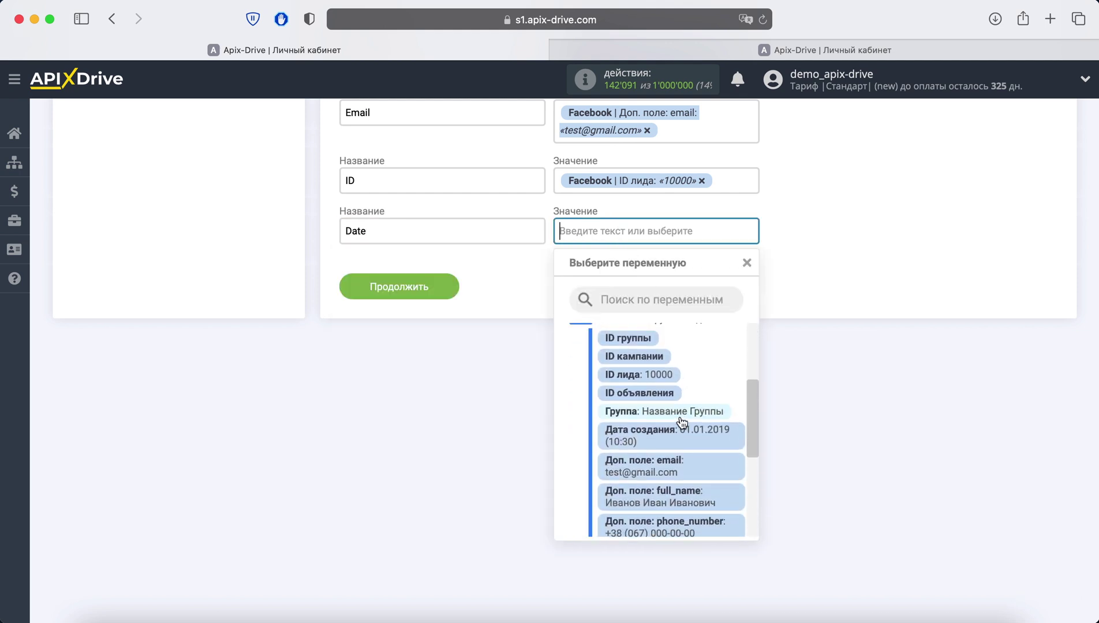
pyautogui.click(657, 434)
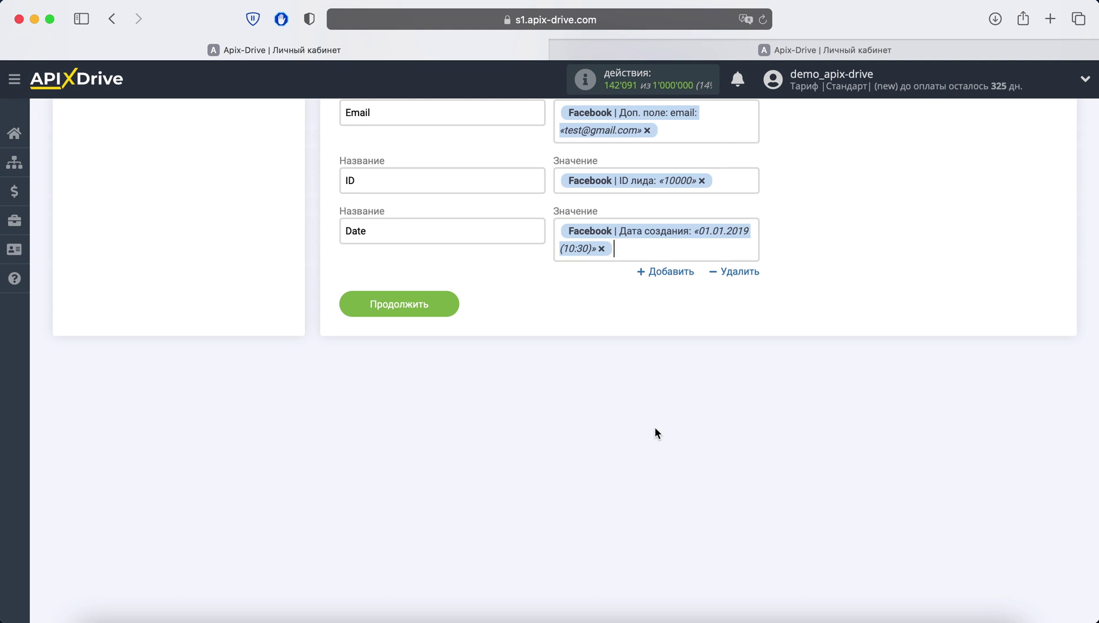
pyautogui.click(415, 294)
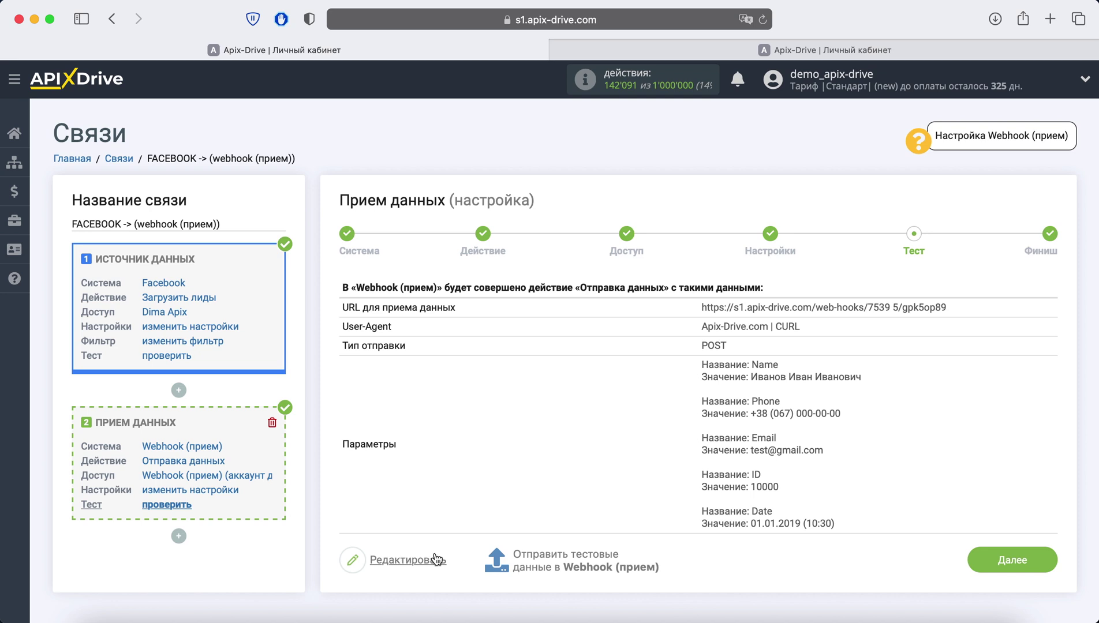
# Send the test data to Webhook (прием) and check the received fields in the WEBHOOK (ИСТОЧНИК) connection, continuing without a filter.
pyautogui.click(541, 557)
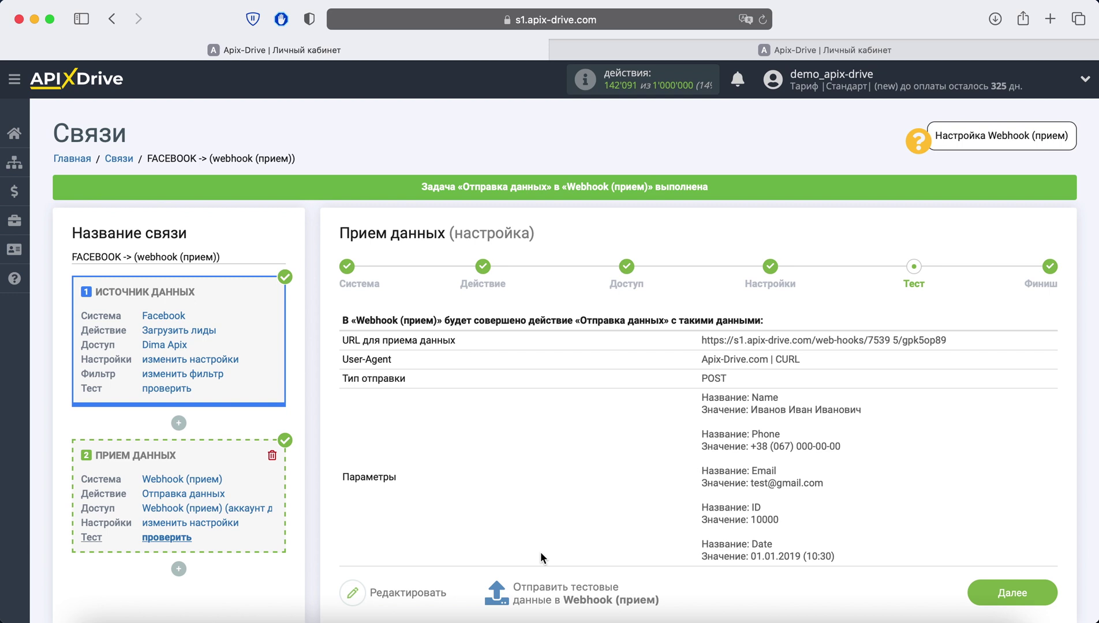
pyautogui.click(710, 58)
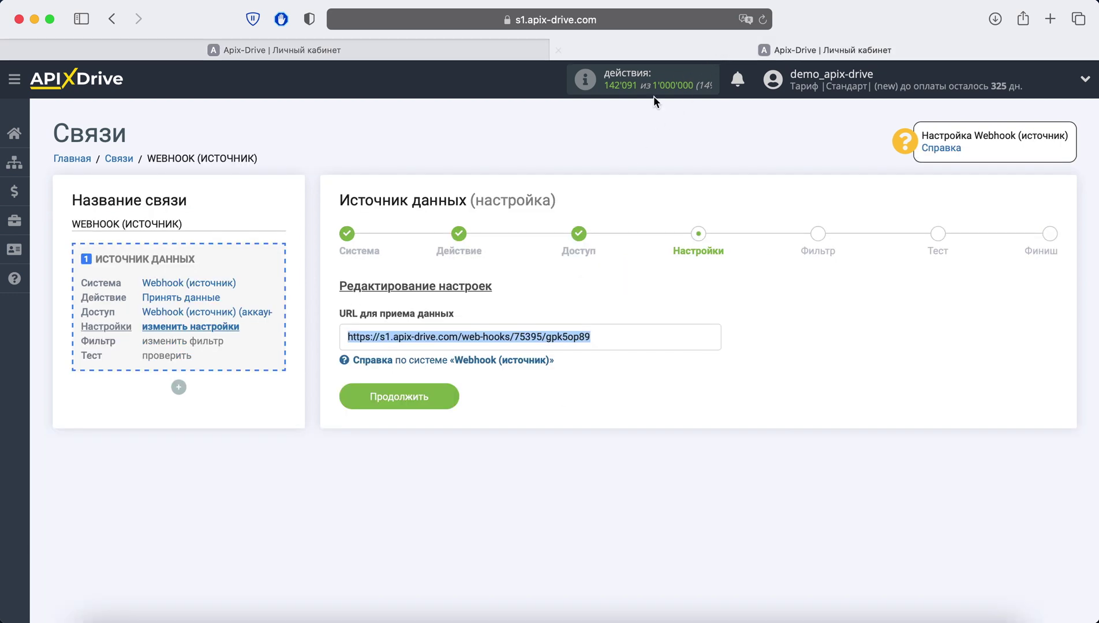
pyautogui.click(434, 401)
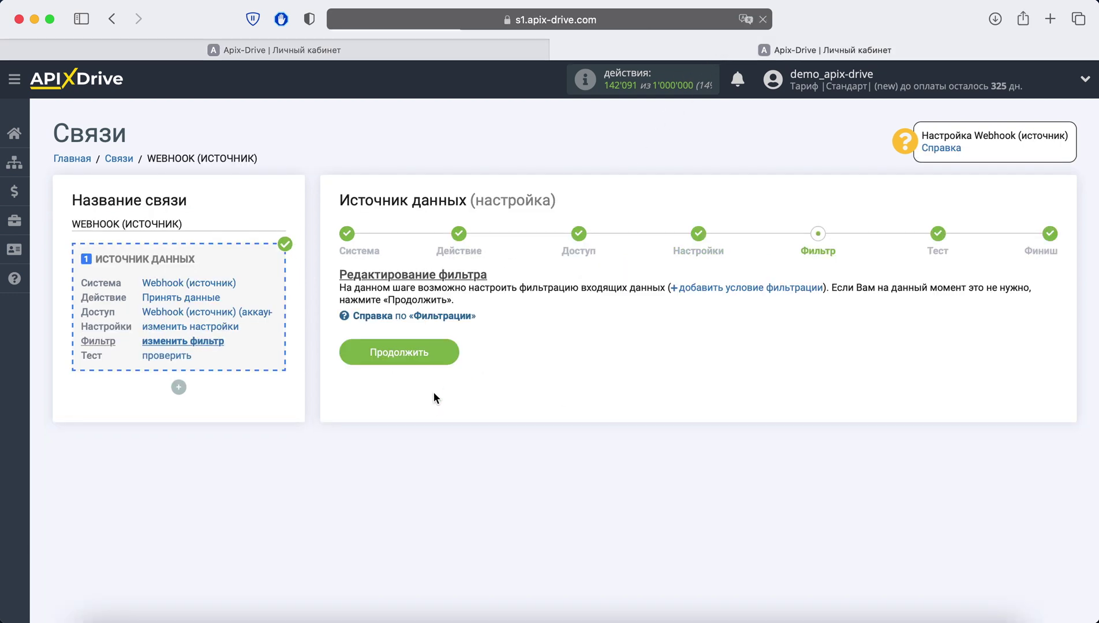
pyautogui.click(436, 357)
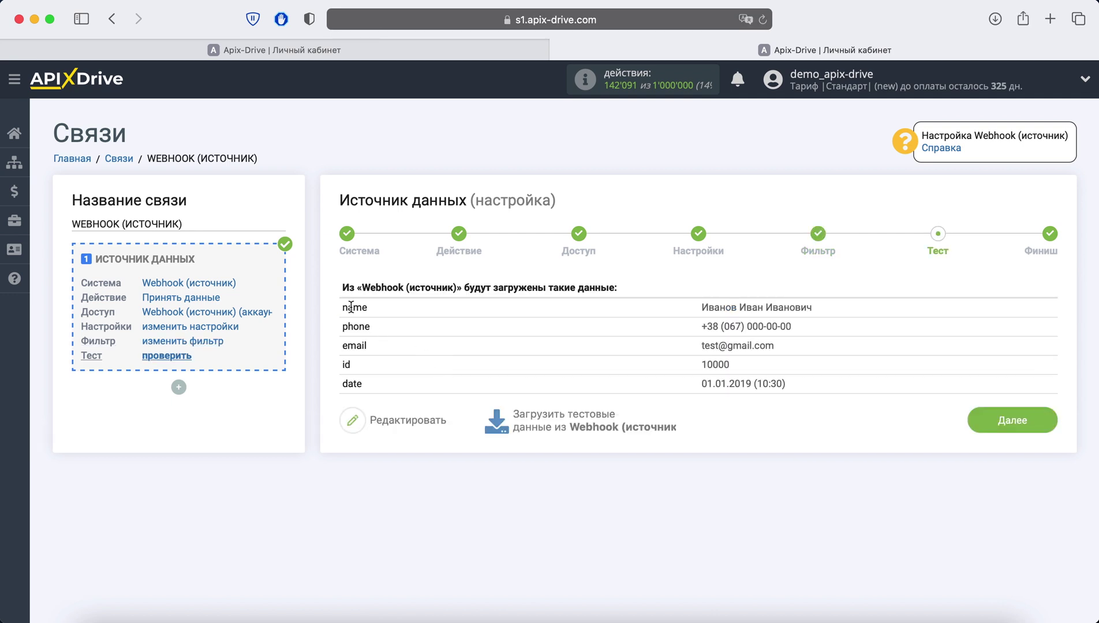
pyautogui.moveTo(342, 306); pyautogui.dragTo(802, 382)
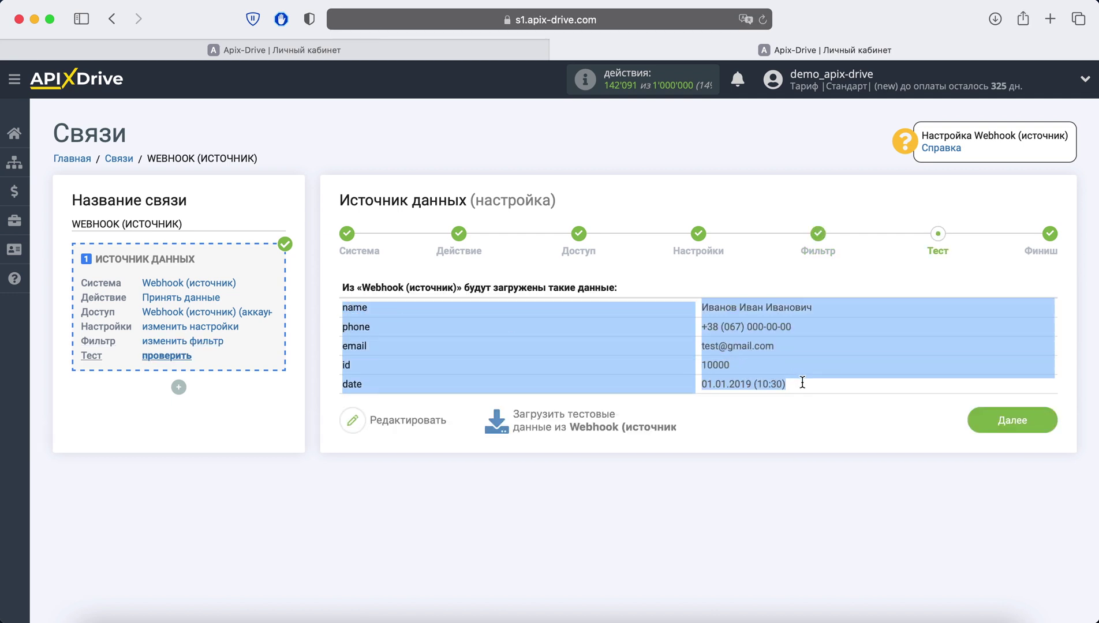
pyautogui.click(802, 382)
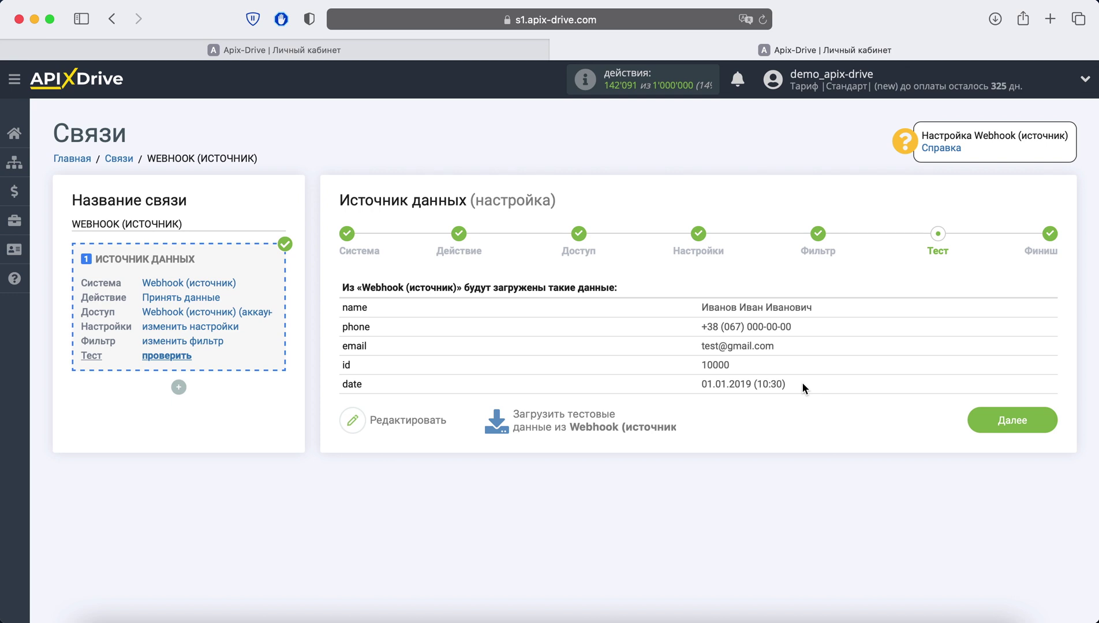
# Return to the Facebook connection, finish the data reception setup and enable its automatic updating.
pyautogui.hotkey('ctrl', 'Tab')
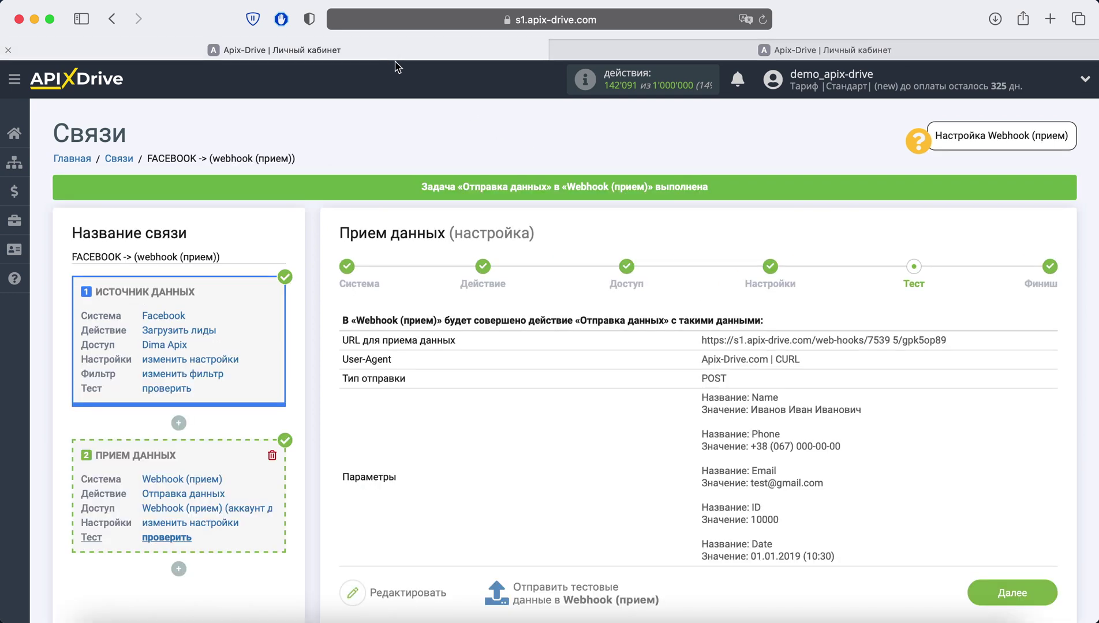
pyautogui.click(989, 591)
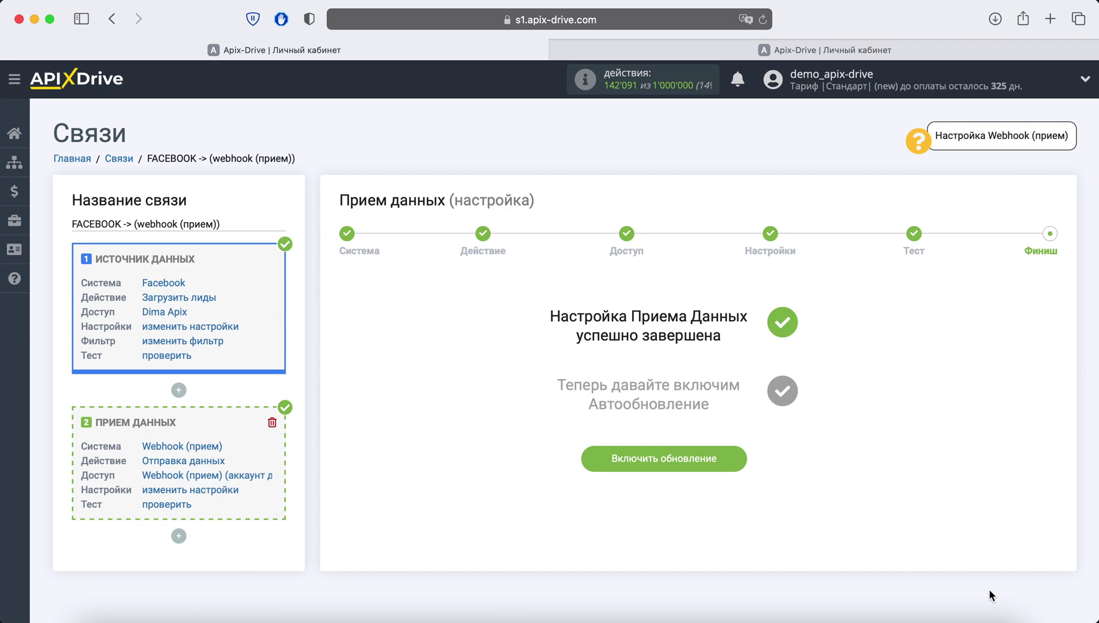
pyautogui.click(722, 460)
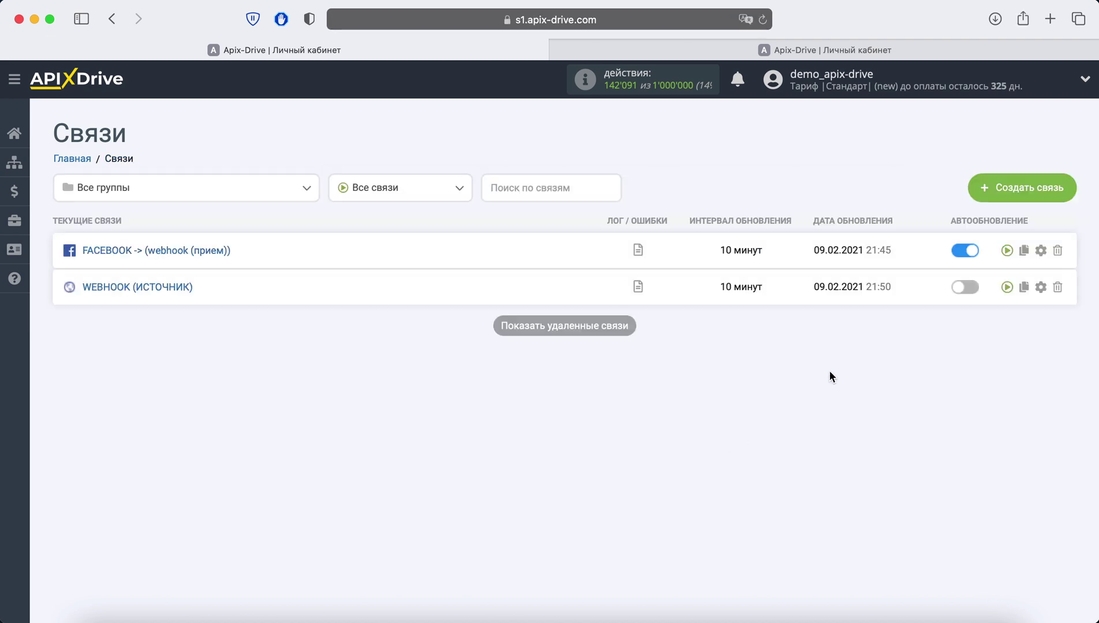
# Set the update interval of the "FACEBOOK -> (webhook (прием))" connection to 5 minutes and save it.
pyautogui.click(1039, 251)
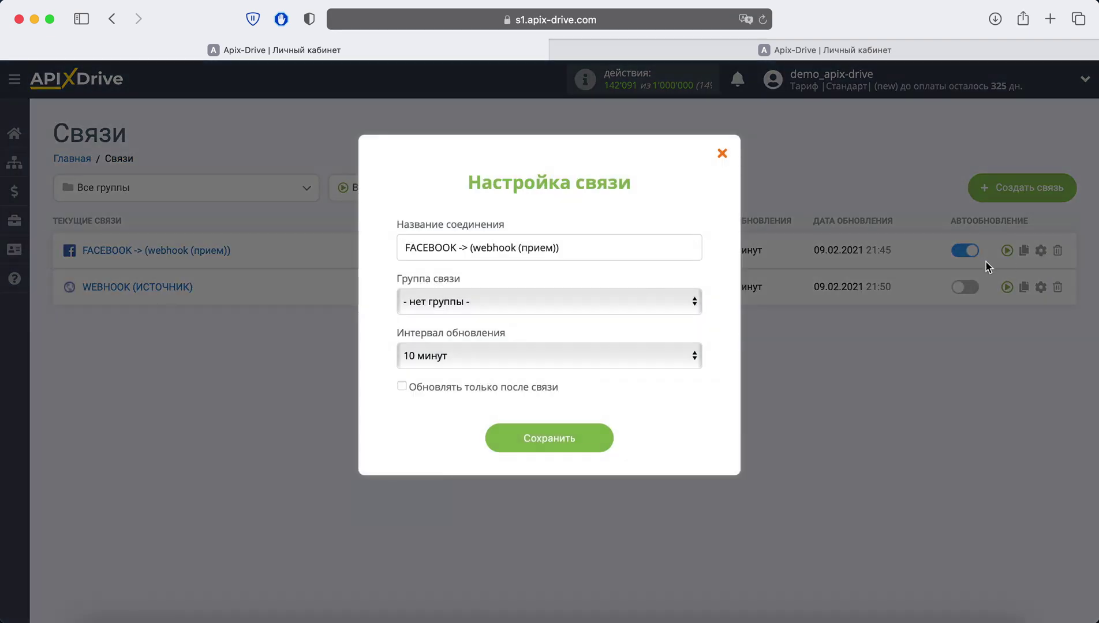
pyautogui.click(595, 359)
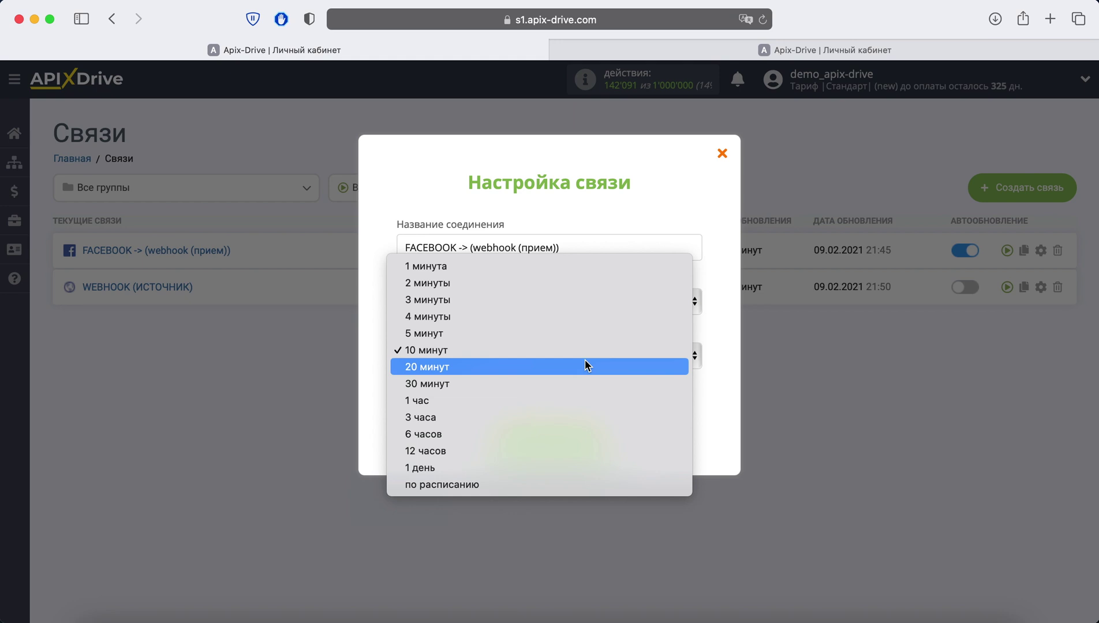
pyautogui.click(488, 333)
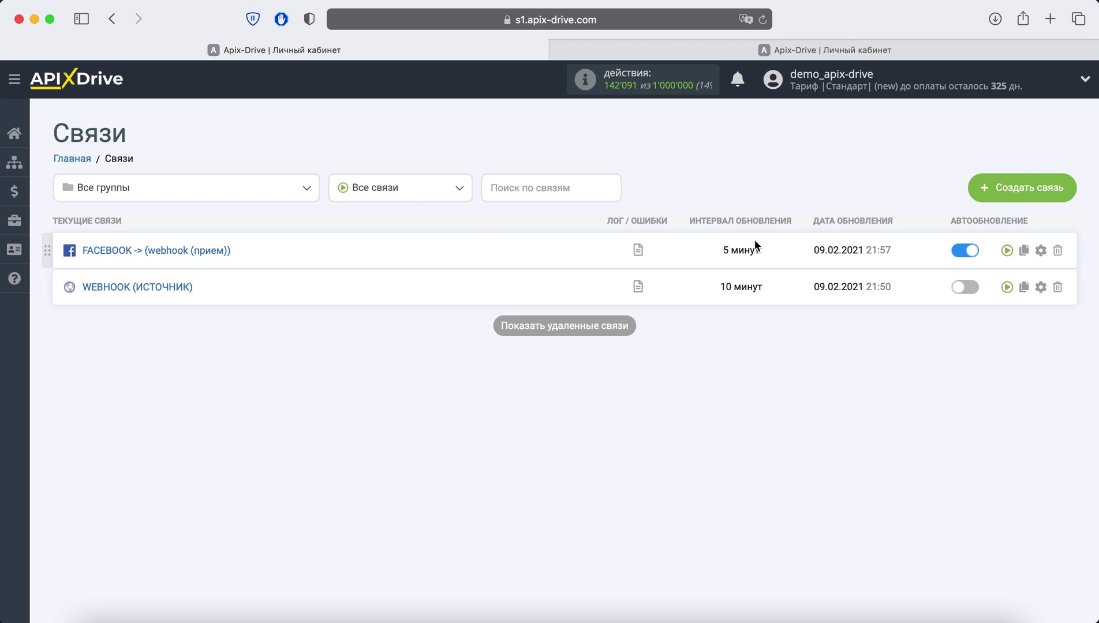
# Delete the auxiliary "WEBHOOK (ИСТОЧНИК)" connection from the list of connections and confirm the deletion.
pyautogui.click(1058, 286)
pyautogui.click(690, 335)
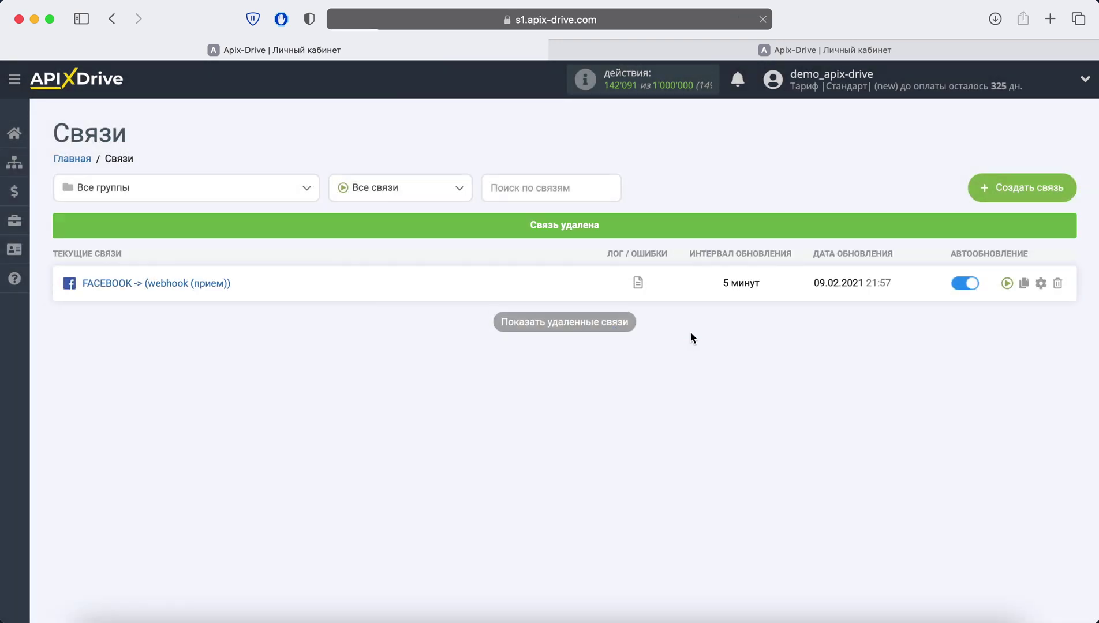